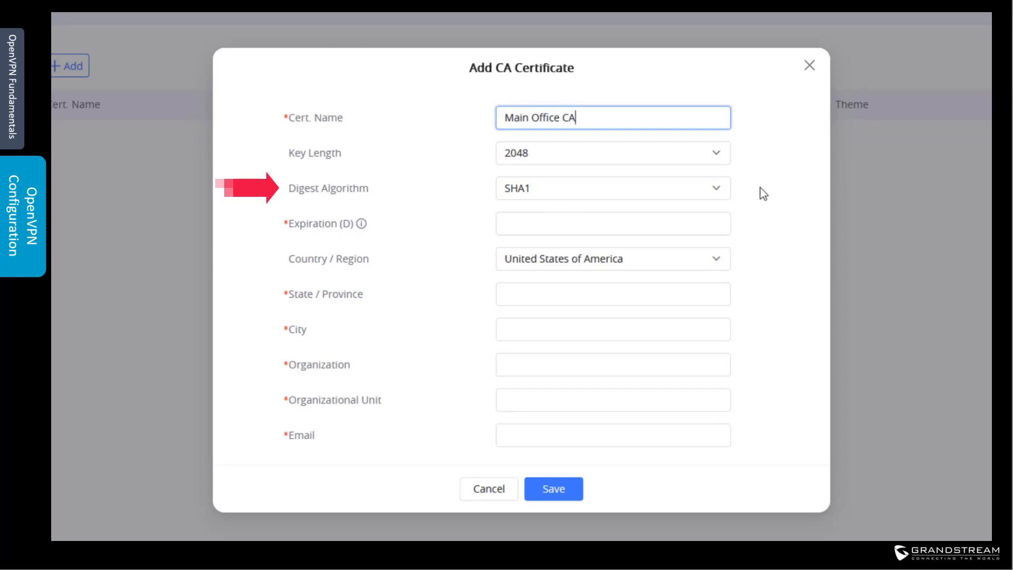
Step: Set the CA's digest to SHA256, expiration to 730 days, state Massachusetts and city Boston
{"action": "left_click", "coordinate": [666, 189]}
{"action": "left_click", "coordinate": [584, 240]}
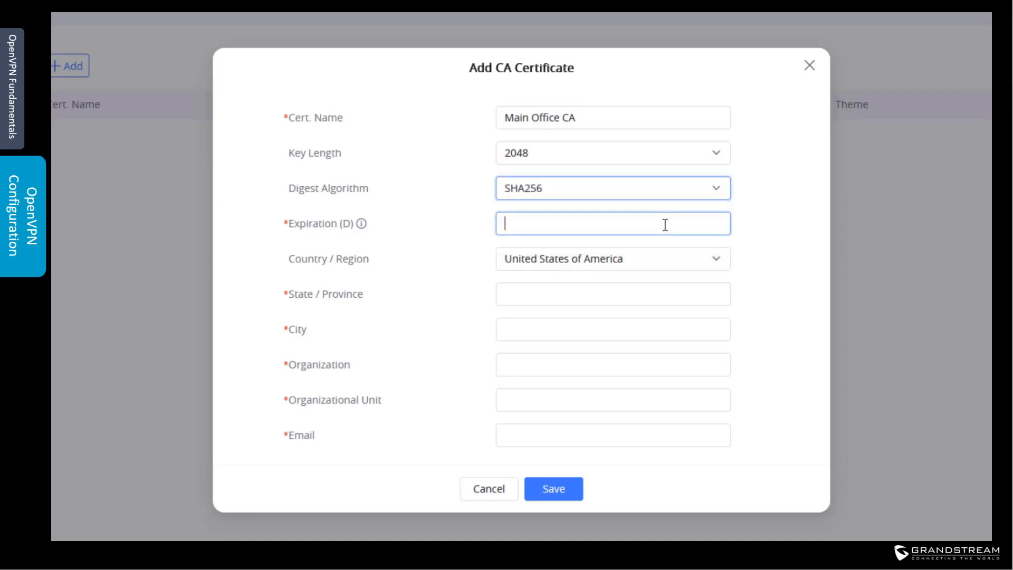
{"action": "type", "text": "730"}
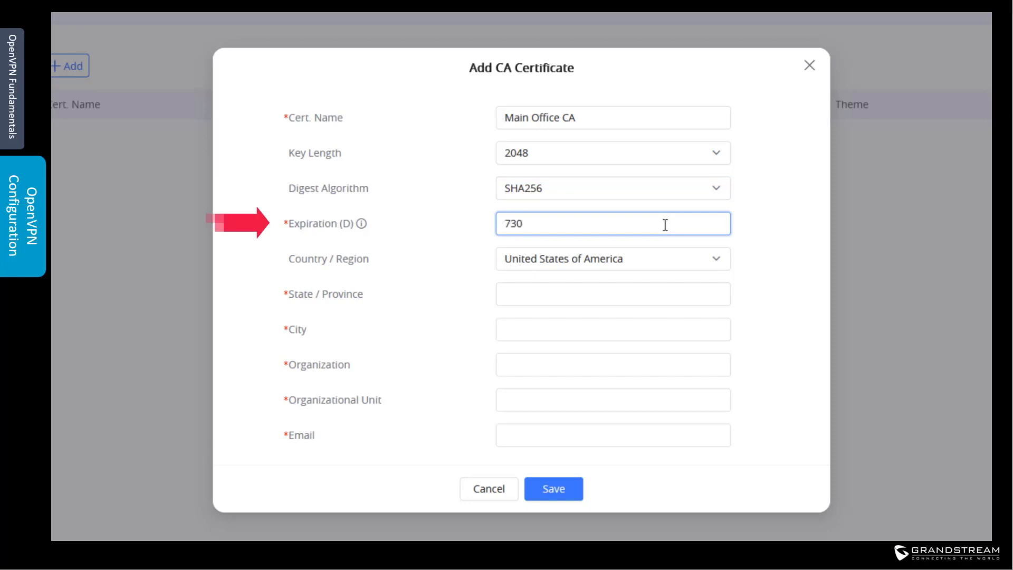
{"action": "left_click", "coordinate": [636, 291]}
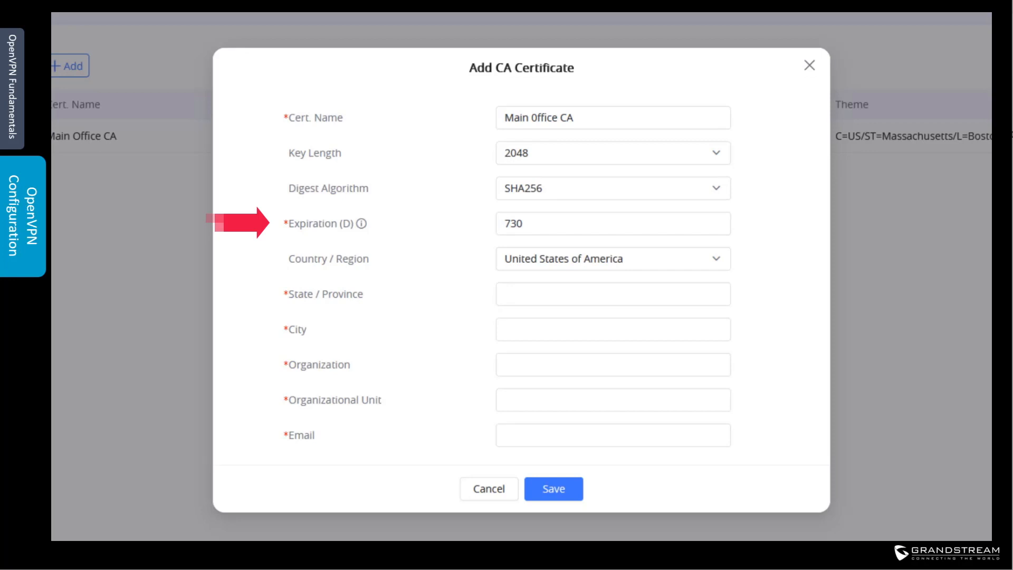
{"action": "left_click", "coordinate": [629, 300]}
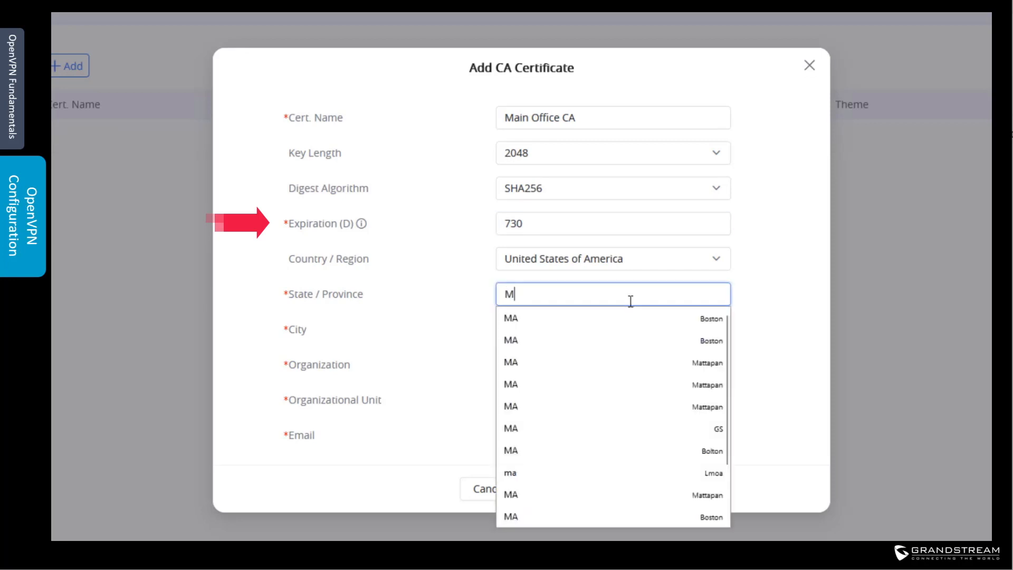
{"action": "type", "text": "Massachusetts"}
{"action": "left_click", "coordinate": [592, 329]}
{"action": "type", "text": "Boston"}
Step: Enter organization GS, unit Support and a contact e-mail, then save the Main Office CA
{"action": "left_click", "coordinate": [620, 362]}
{"action": "type", "text": "GS"}
{"action": "left_click", "coordinate": [531, 401]}
{"action": "type", "text": "Support"}
{"action": "left_click", "coordinate": [549, 432]}
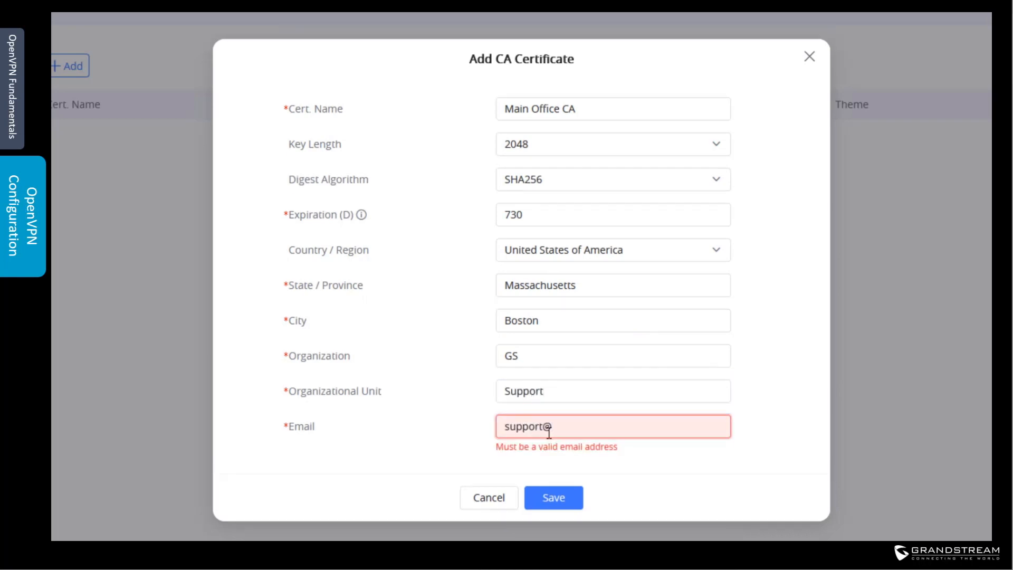
{"action": "left_click", "coordinate": [555, 490]}
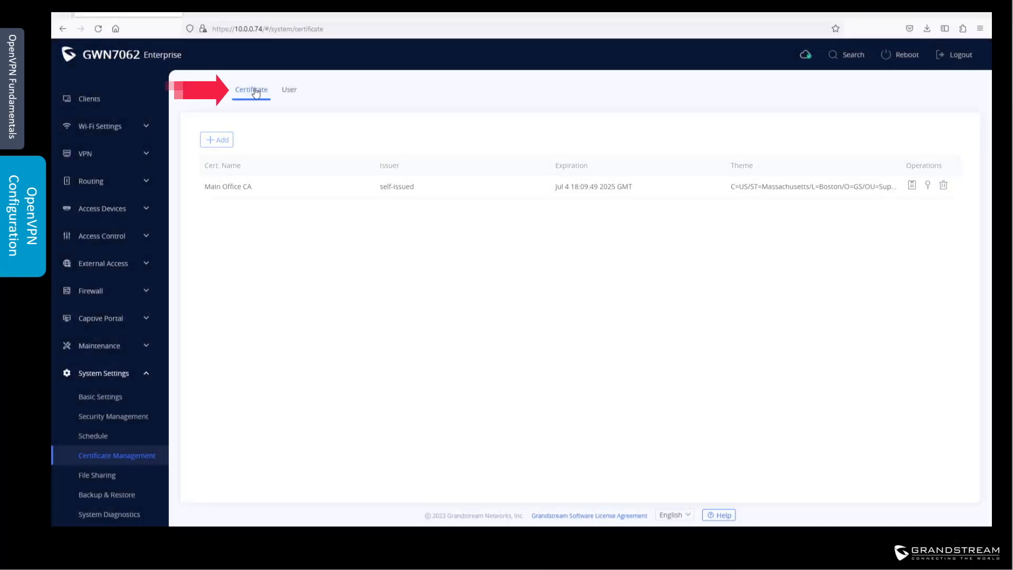
Step: Add a Server certificate named Maine Office Server Cert, signed by Main Office CA
{"action": "left_click", "coordinate": [253, 91]}
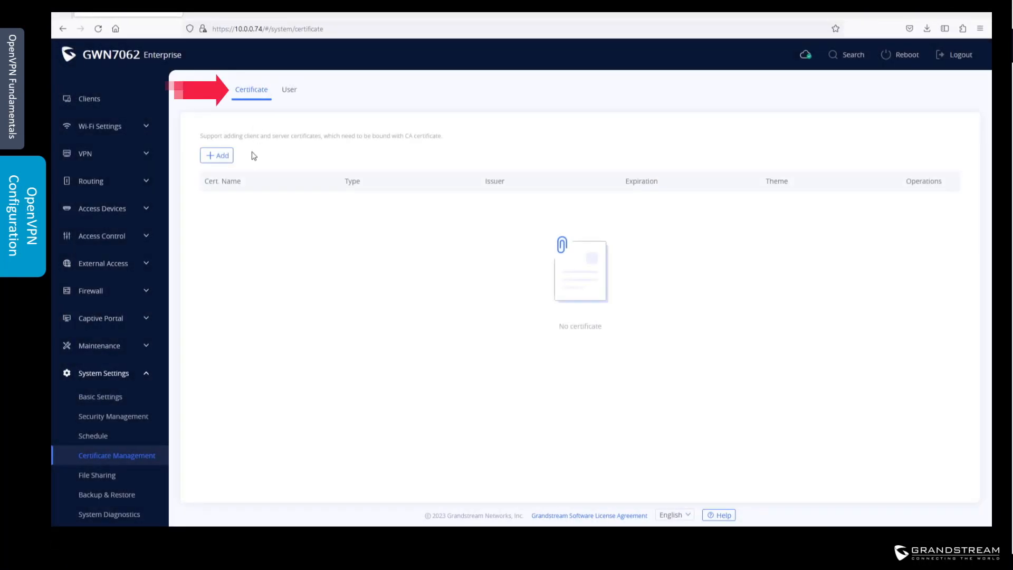
{"action": "left_click", "coordinate": [221, 156]}
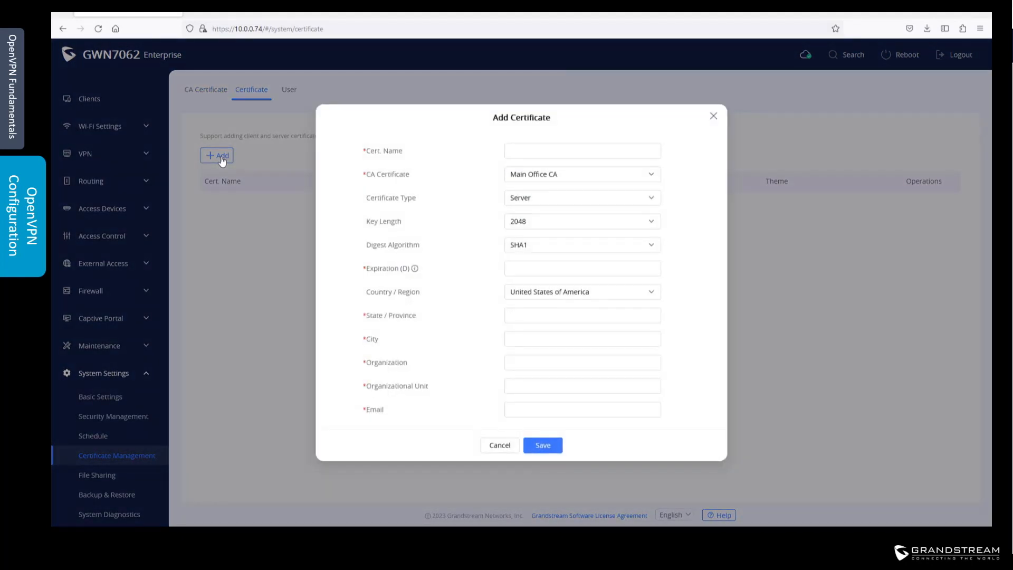
{"action": "left_click", "coordinate": [525, 148]}
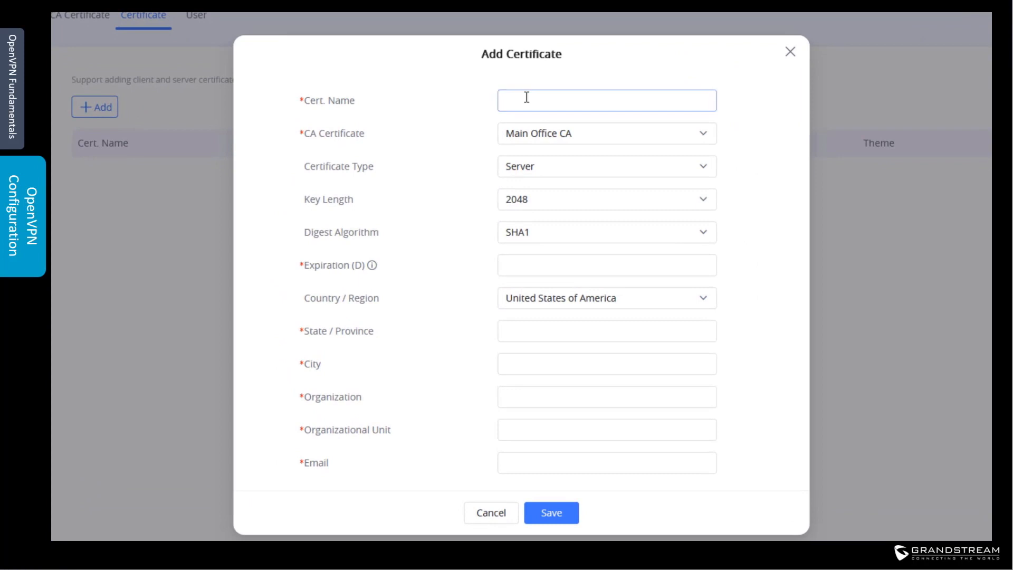
{"action": "type", "text": "Maine Office S"}
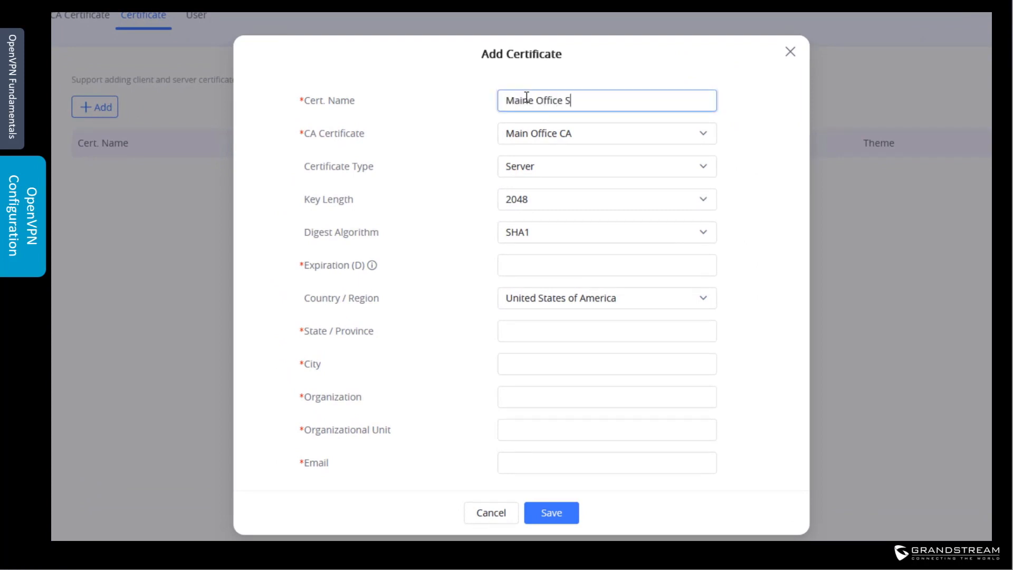
{"action": "type", "text": "erver Cert"}
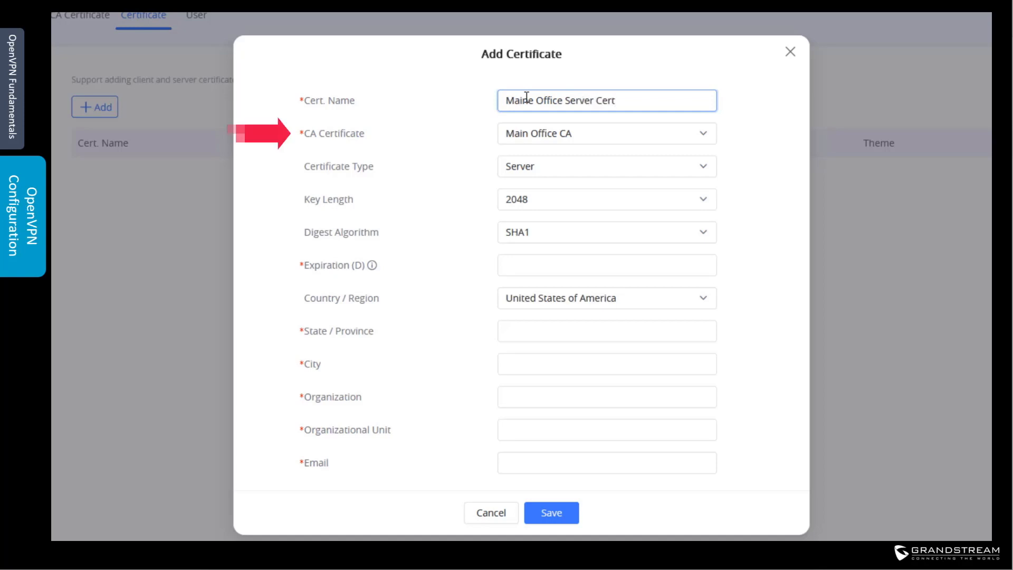
{"action": "left_click", "coordinate": [548, 139]}
{"action": "left_click", "coordinate": [551, 164]}
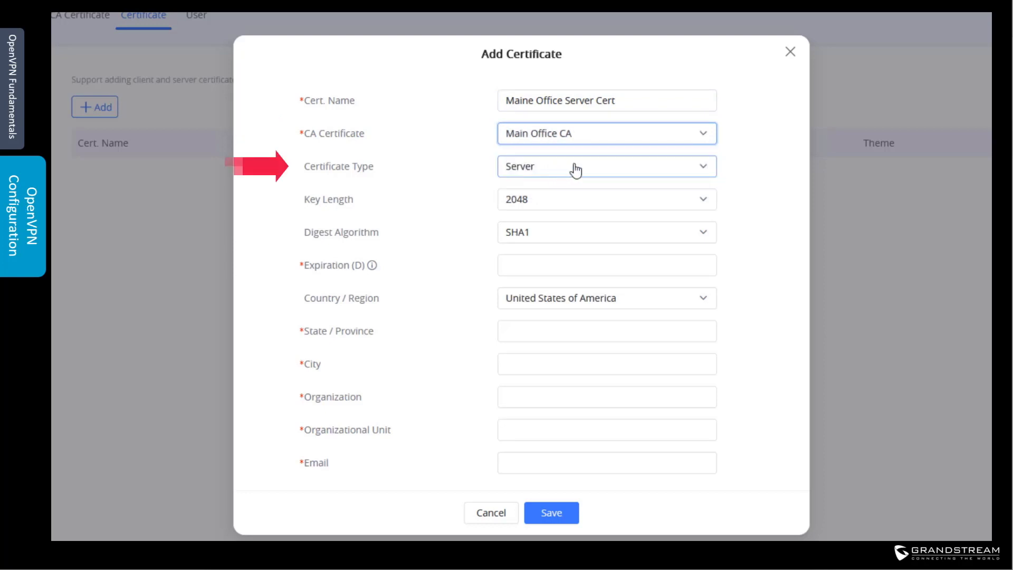
{"action": "left_click", "coordinate": [541, 170]}
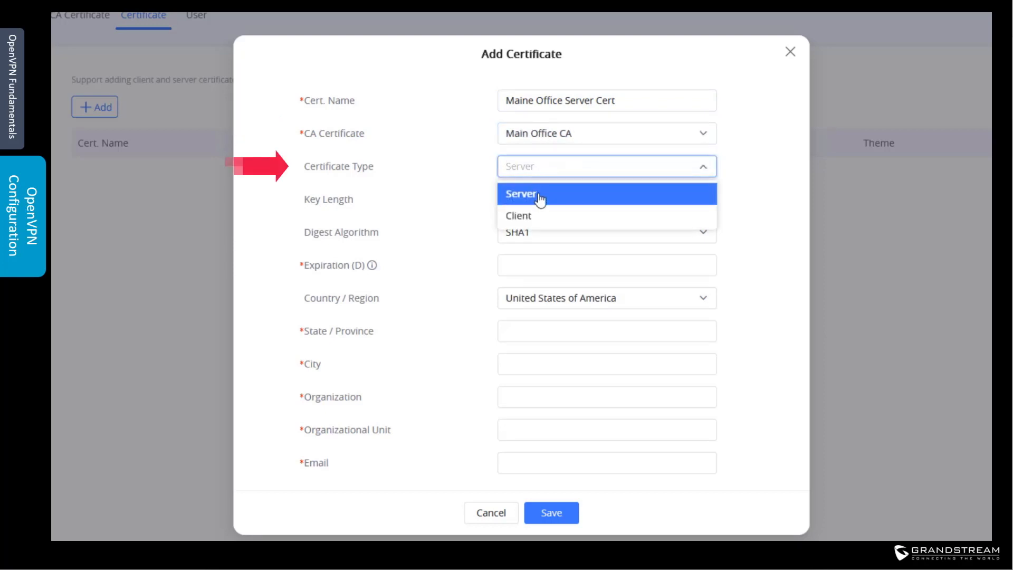
{"action": "left_click", "coordinate": [539, 194]}
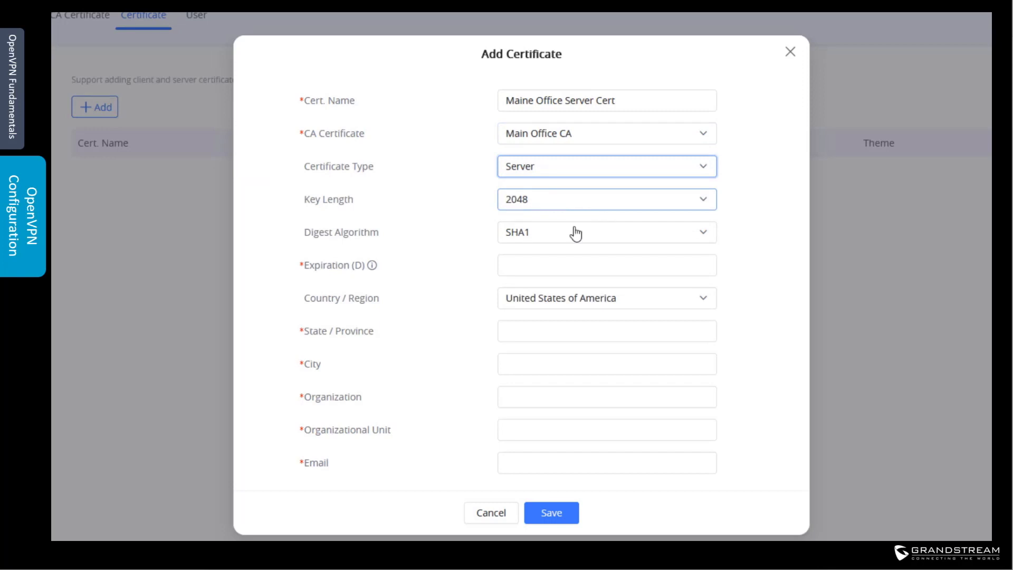
Step: Set the certificate's digest algorithm to SHA256 and expiration to 730 days
{"action": "left_click", "coordinate": [575, 236]}
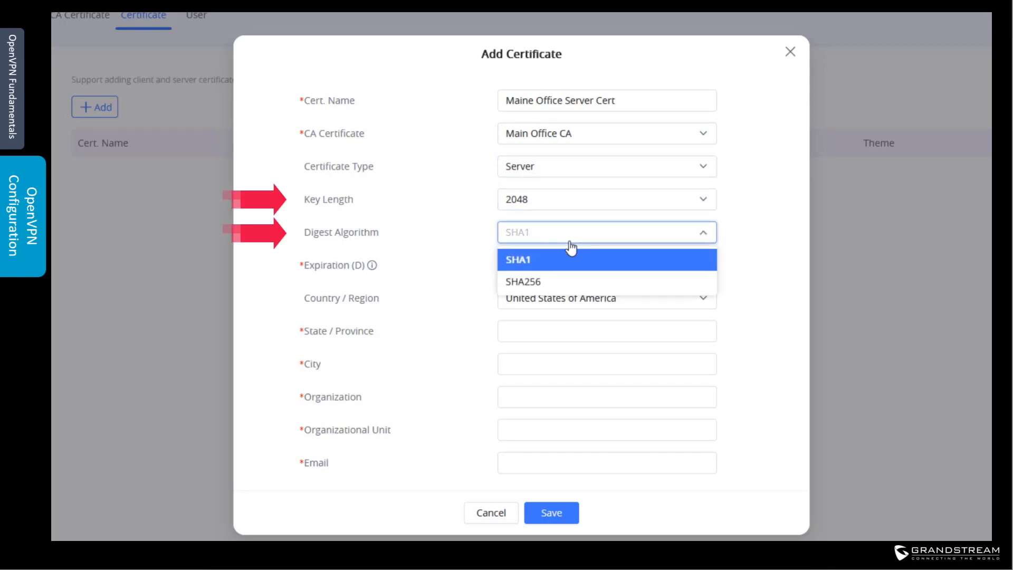
{"action": "left_click", "coordinate": [561, 281]}
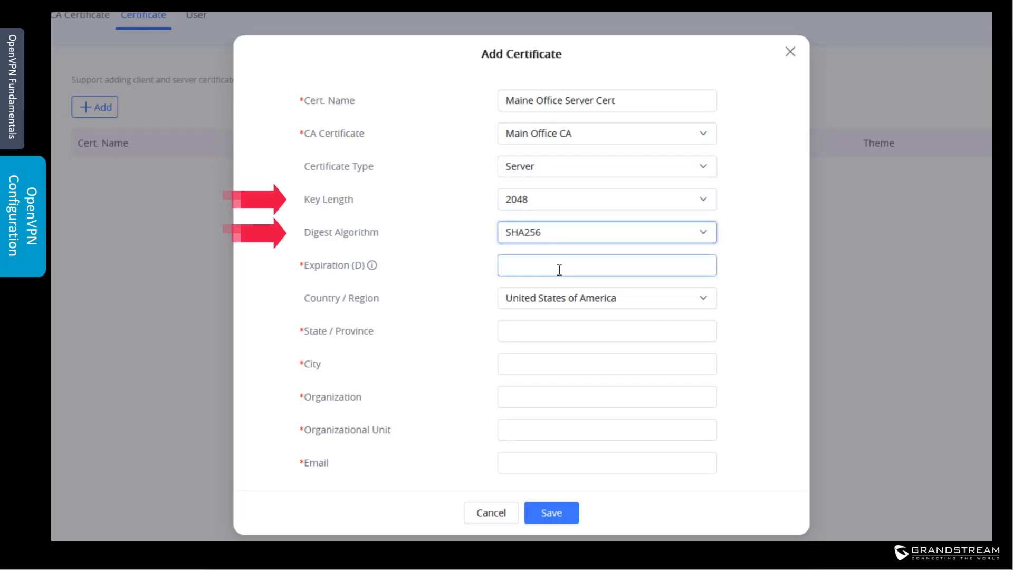
{"action": "left_click", "coordinate": [560, 270]}
{"action": "type", "text": "730"}
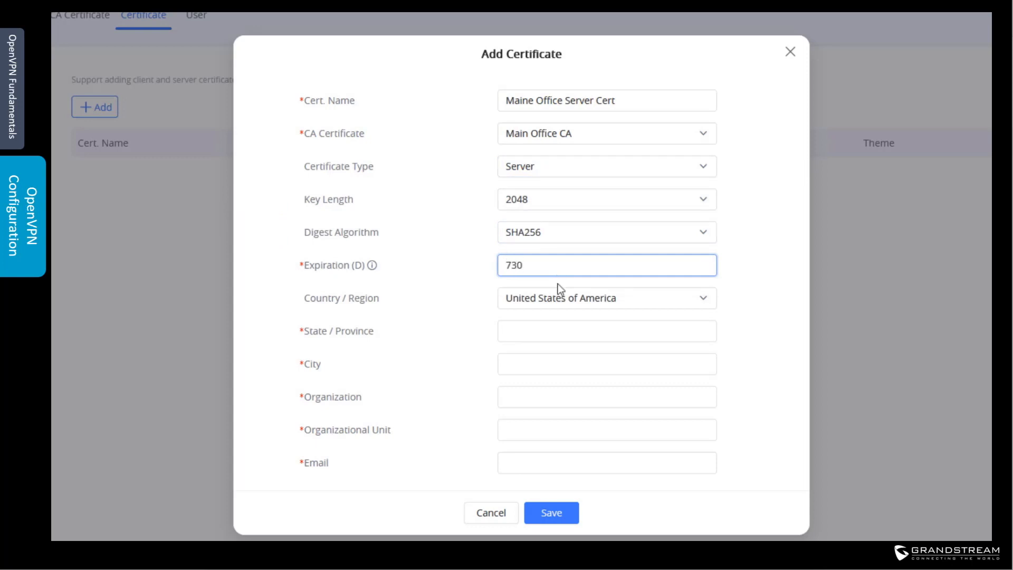
Step: Fill the subject fields: Massachusetts, Boston, organization GS, unit Support
{"action": "left_click", "coordinate": [555, 331]}
{"action": "type", "text": "Massachusetts"}
{"action": "left_click", "coordinate": [575, 366]}
{"action": "type", "text": "Boston"}
{"action": "left_click", "coordinate": [575, 396]}
{"action": "type", "text": "G"}
{"action": "left_click", "coordinate": [574, 430]}
{"action": "type", "text": "Support"}
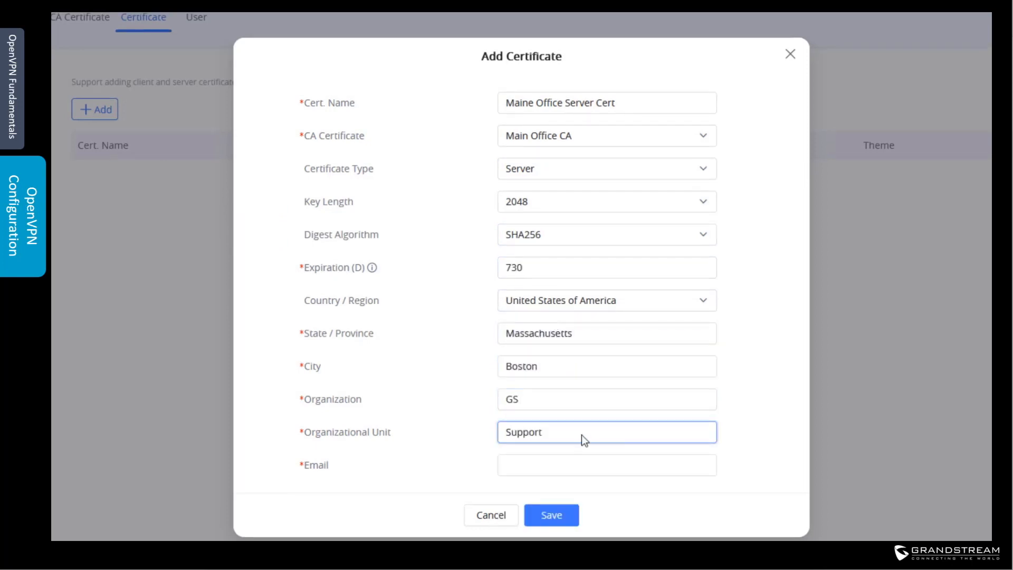
{"action": "left_click", "coordinate": [581, 462]}
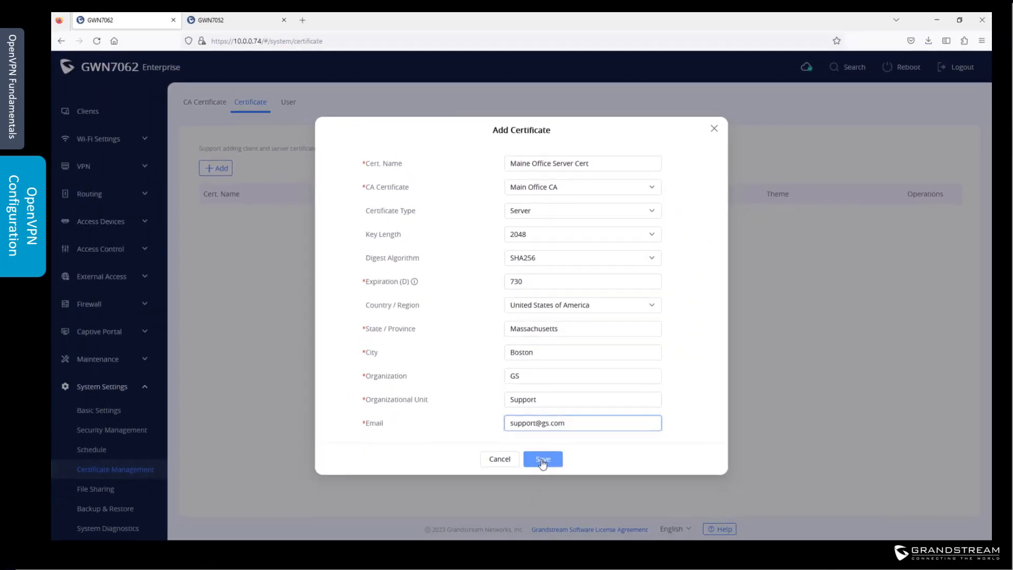
Step: Save the server certificate with its contact e-mail and start a new certificate named Branch Office
{"action": "left_click", "coordinate": [552, 515]}
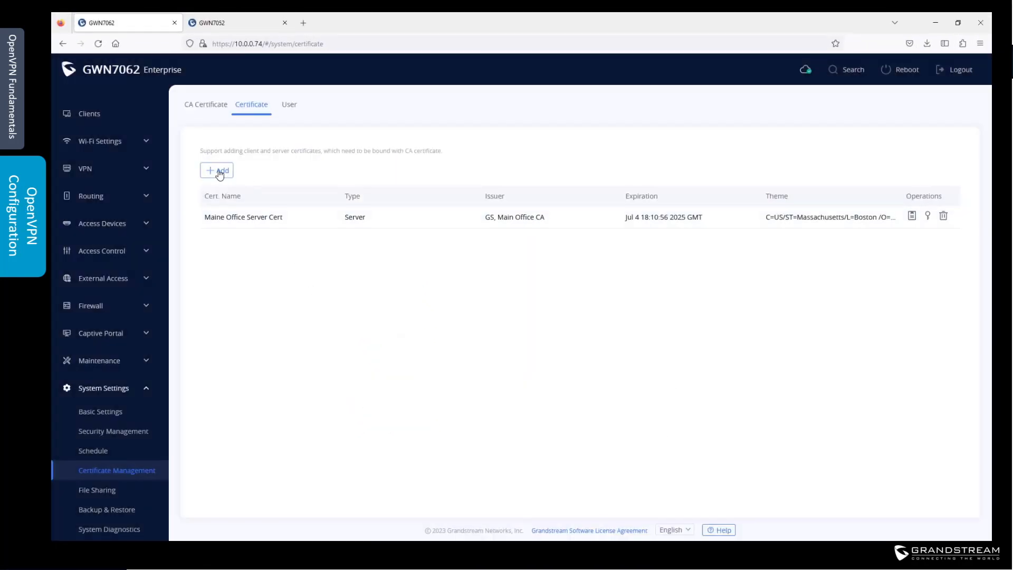
{"action": "left_click", "coordinate": [220, 174]}
{"action": "left_click", "coordinate": [547, 161]}
{"action": "type", "text": "Branch Office"}
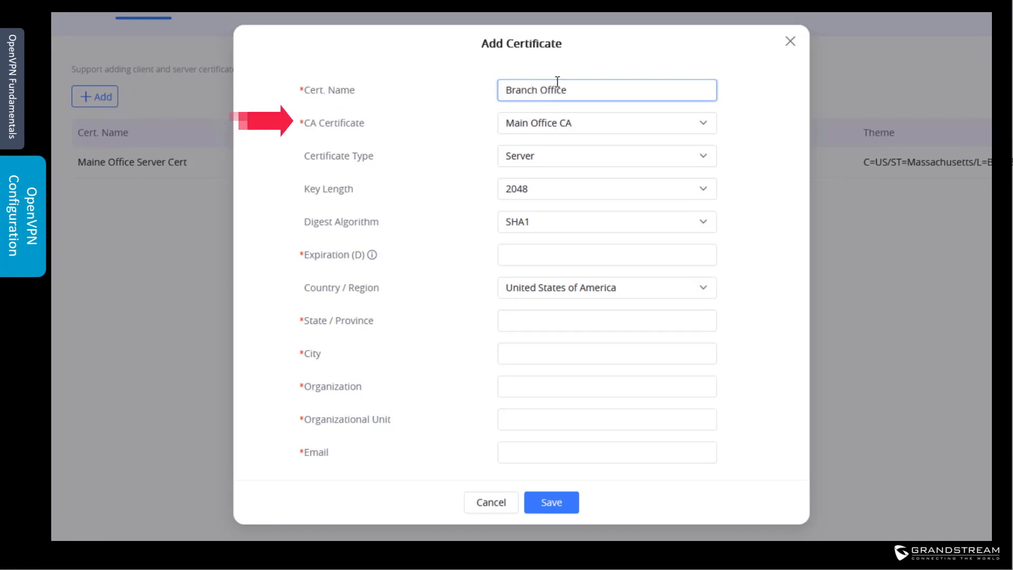
Step: Make Branch Office a Client certificate signed by Main Office CA and begin adding its user
{"action": "left_click", "coordinate": [554, 127]}
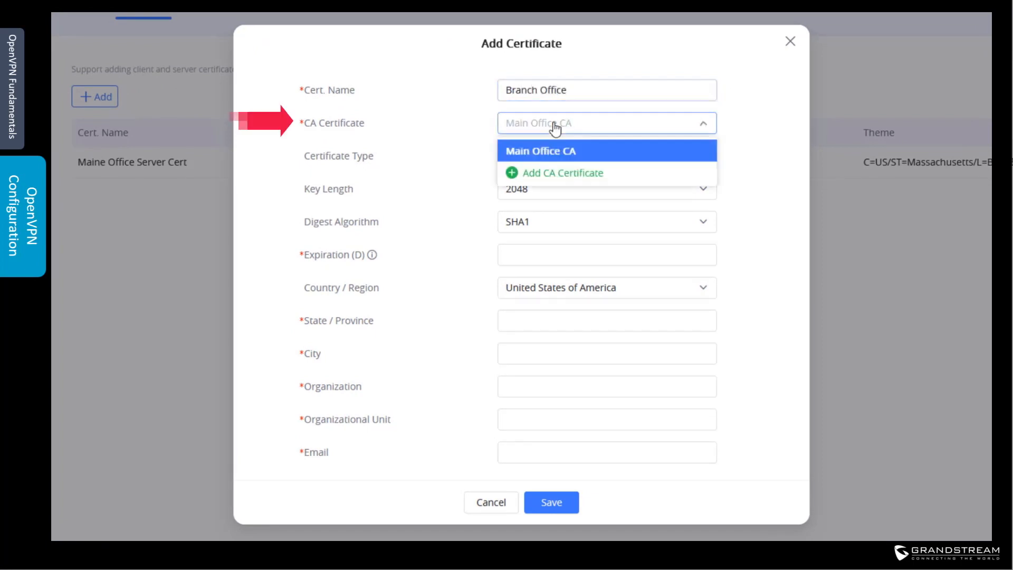
{"action": "left_click", "coordinate": [576, 156]}
{"action": "left_click", "coordinate": [579, 156]}
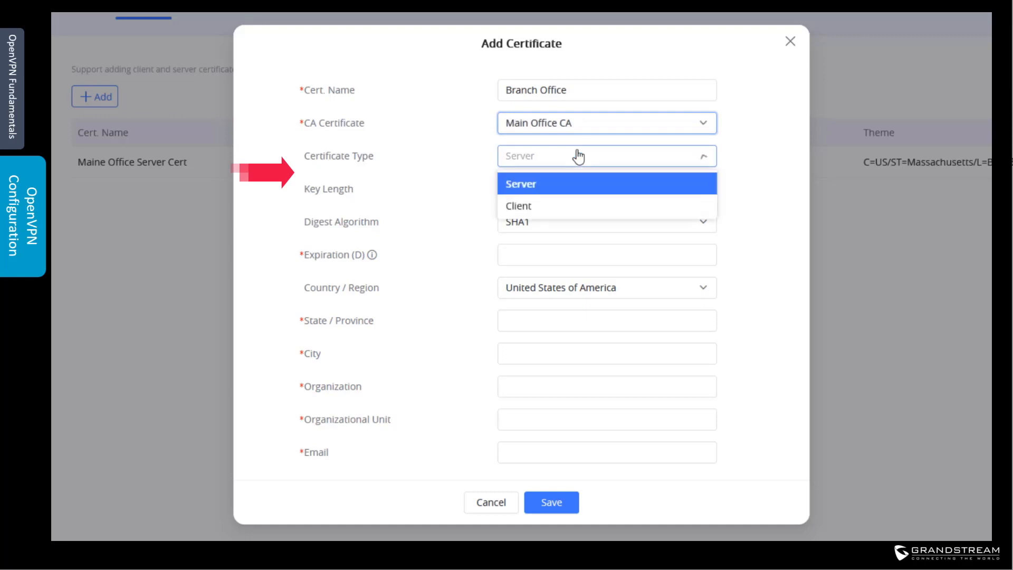
{"action": "left_click", "coordinate": [519, 206]}
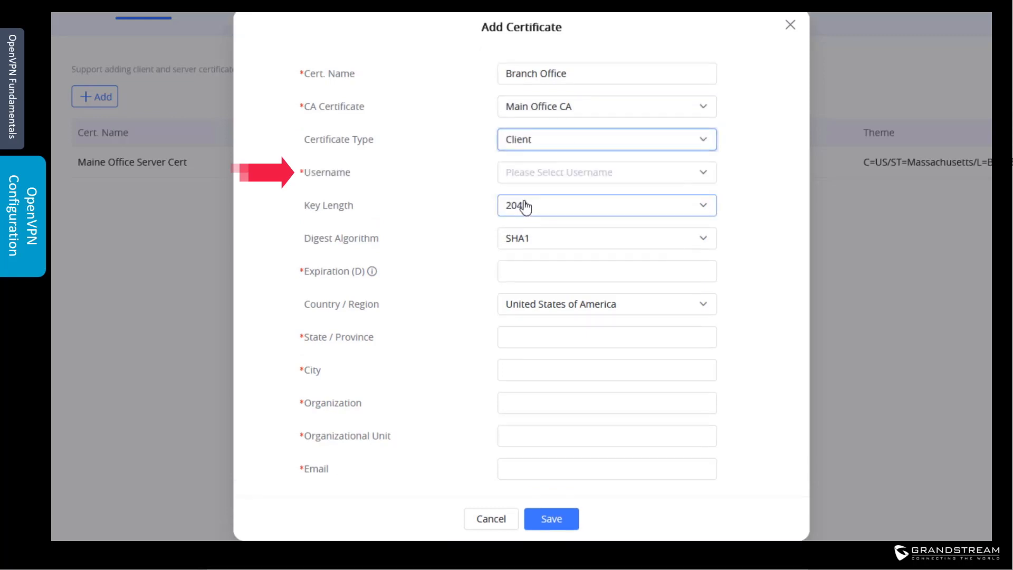
{"action": "left_click", "coordinate": [533, 175]}
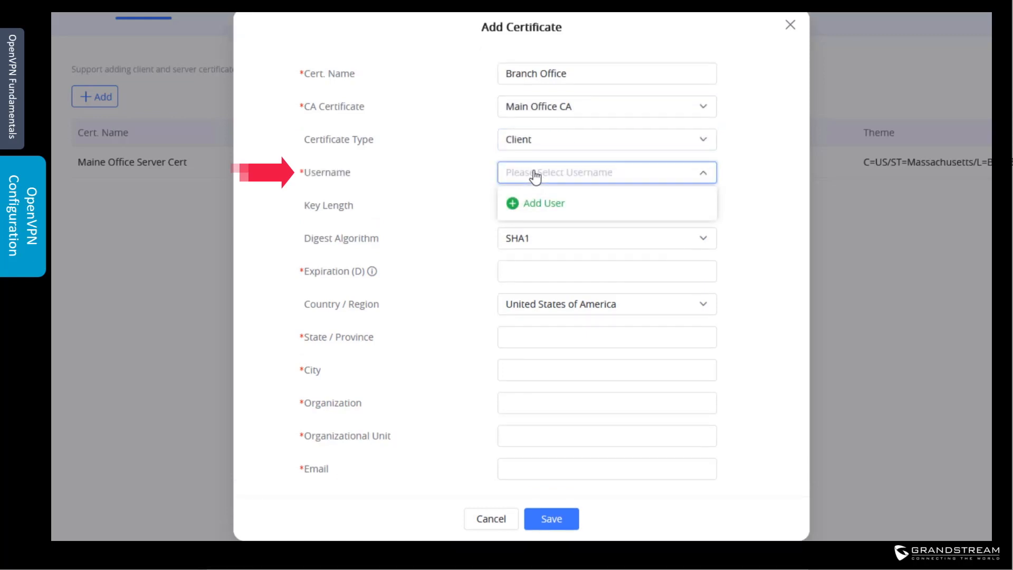
{"action": "left_click", "coordinate": [550, 211]}
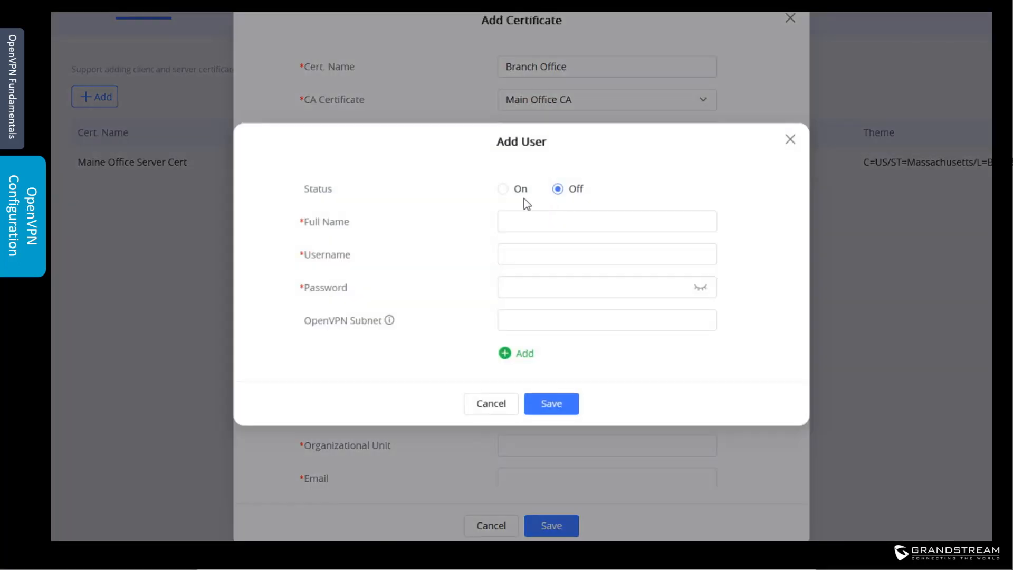
Step: Save an active user Branch Office (username BranchOffice) with a password and OpenVPN subnet 172.16.20.0/24
{"action": "left_click", "coordinate": [506, 190]}
{"action": "left_click", "coordinate": [557, 217]}
{"action": "type", "text": "Branch Office"}
{"action": "left_click", "coordinate": [557, 252]}
{"action": "type", "text": "BranchOffice"}
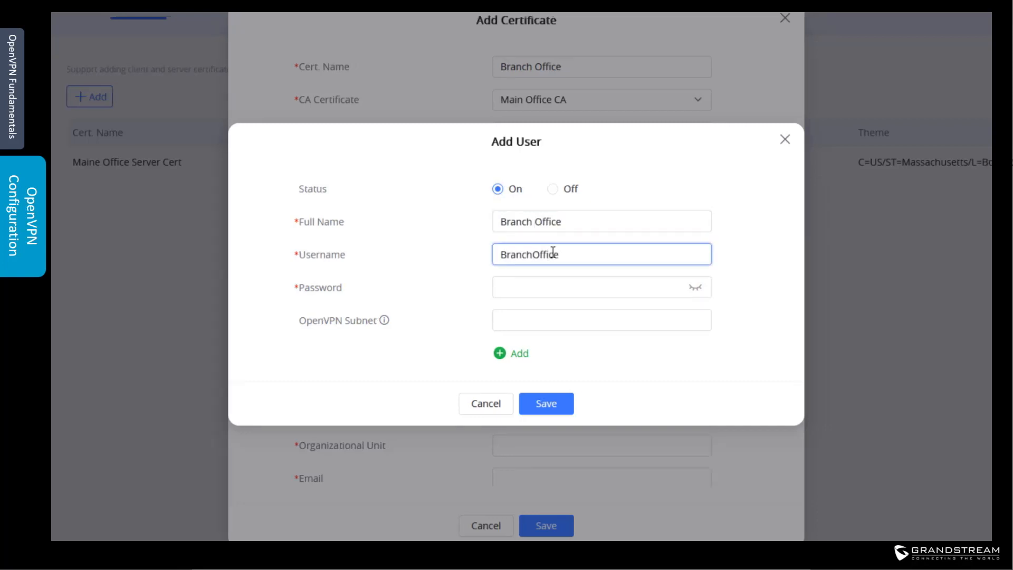
{"action": "left_click", "coordinate": [554, 281]}
{"action": "type", "text": "••••••••••"}
{"action": "left_click", "coordinate": [565, 322]}
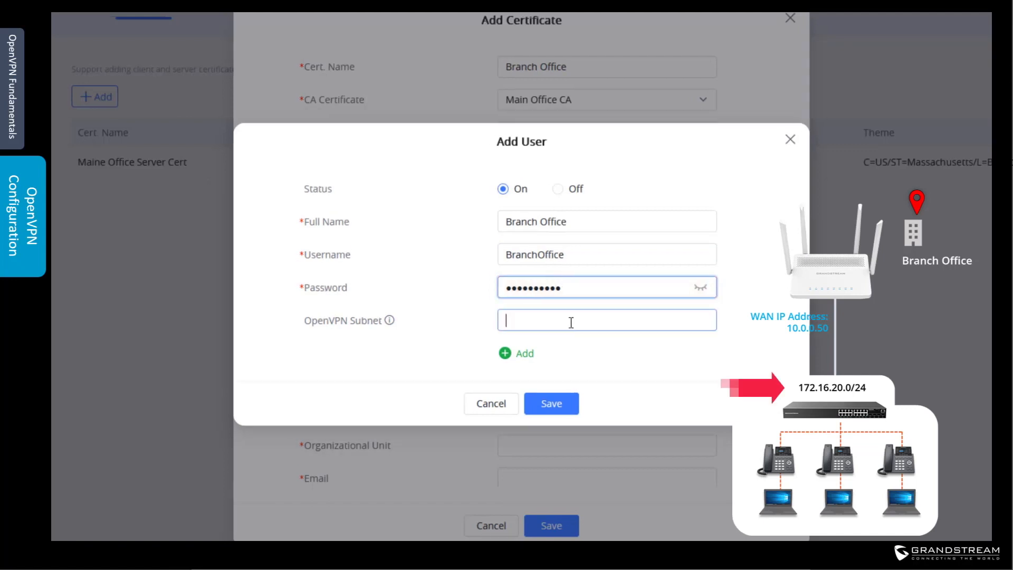
{"action": "type", "text": "172.16.20."}
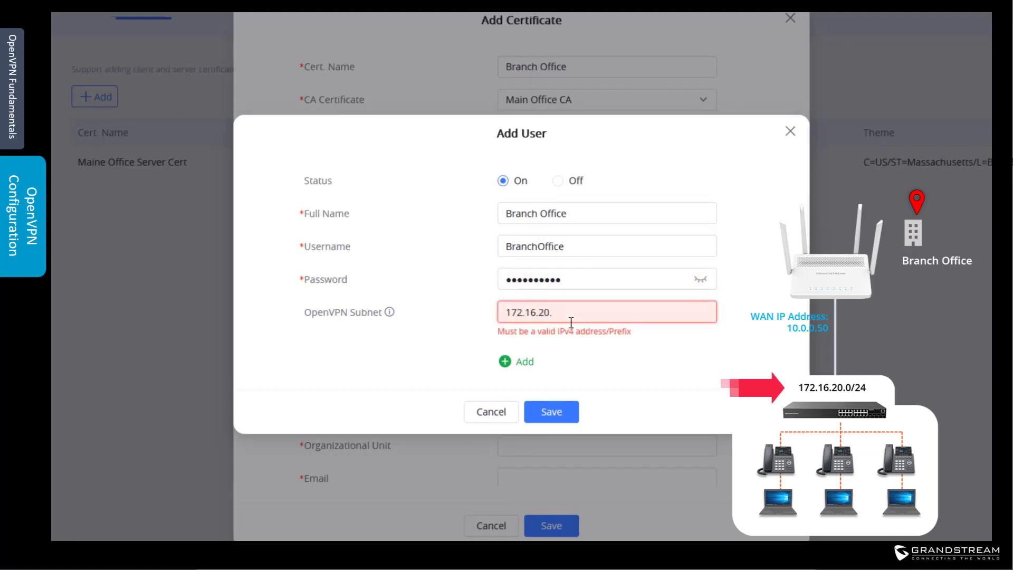
{"action": "type", "text": "0/24"}
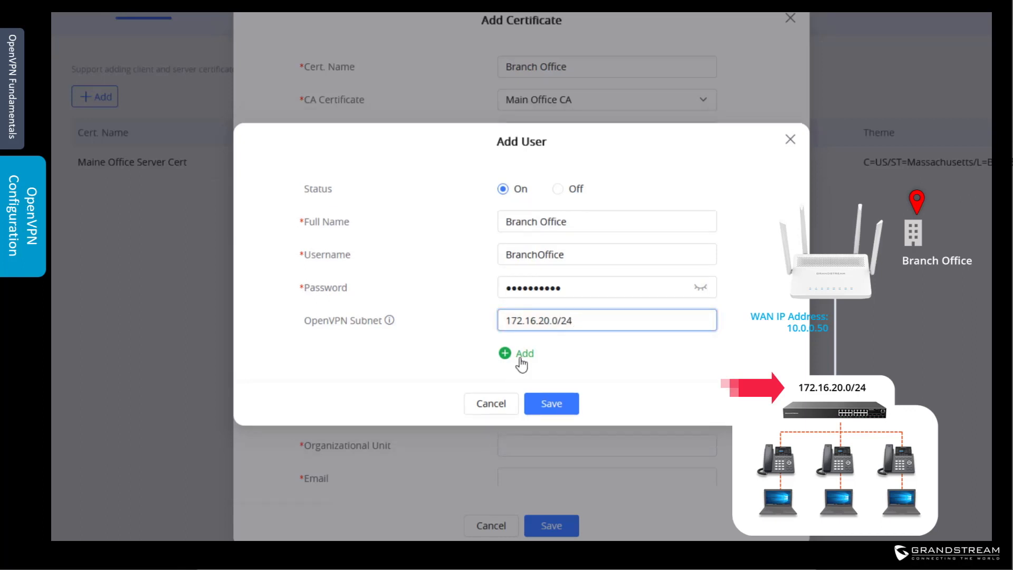
{"action": "left_click", "coordinate": [554, 405]}
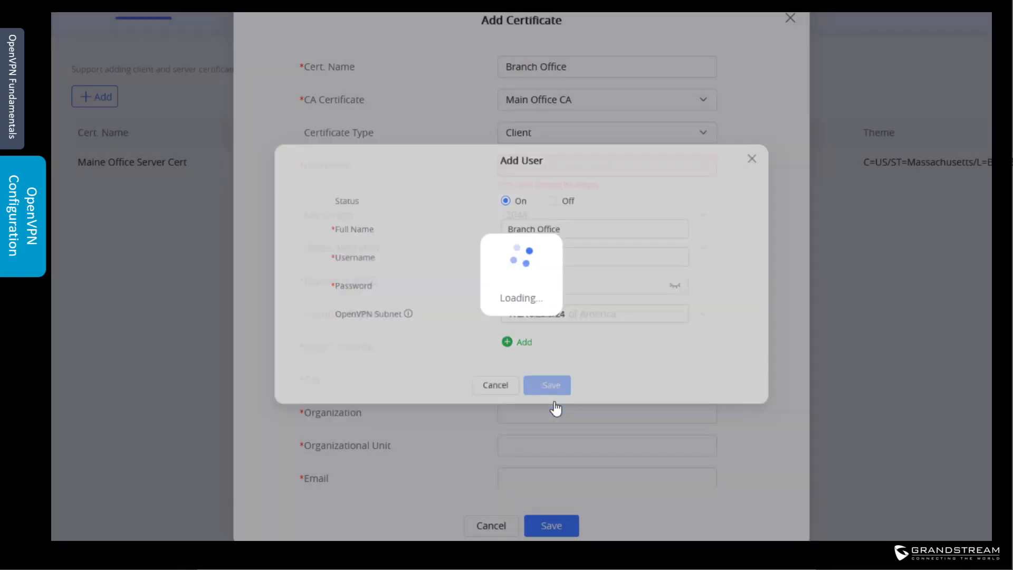
Step: Assign user Branch Office, SHA256 digest and 730-day expiration to the client certificate
{"action": "left_click", "coordinate": [542, 201]}
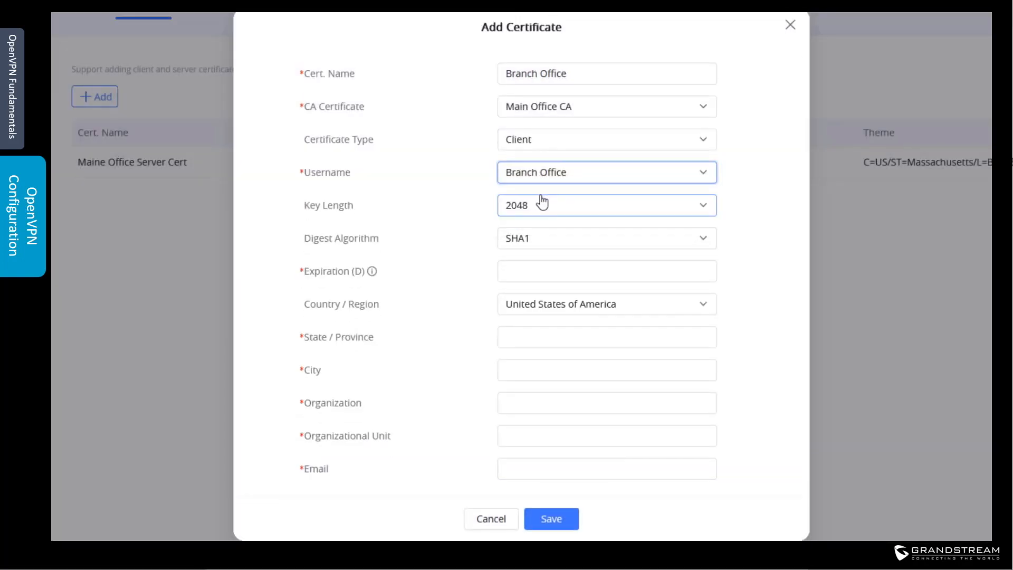
{"action": "left_click", "coordinate": [542, 240]}
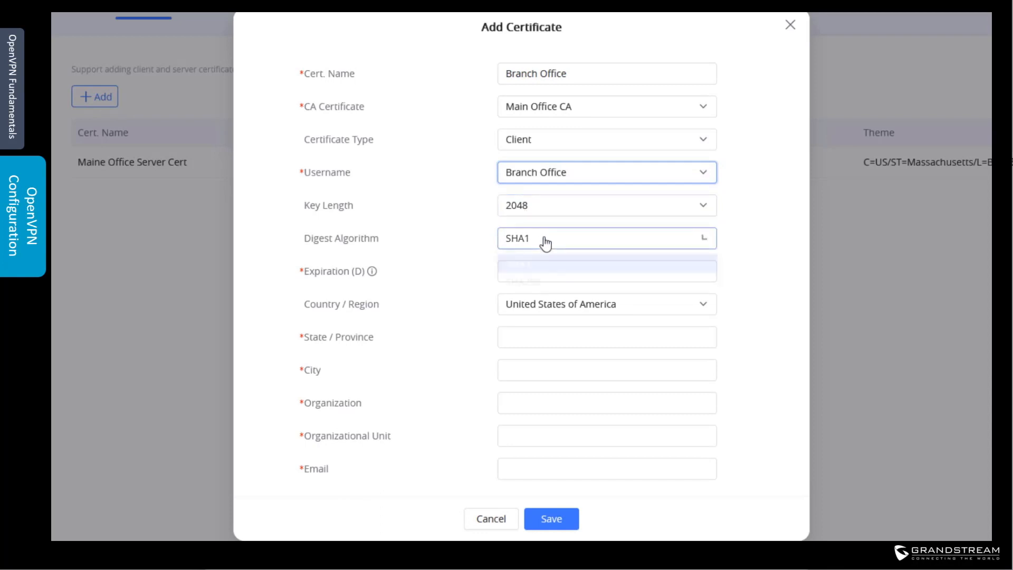
{"action": "left_click", "coordinate": [545, 287]}
{"action": "left_click", "coordinate": [545, 273]}
{"action": "type", "text": "730"}
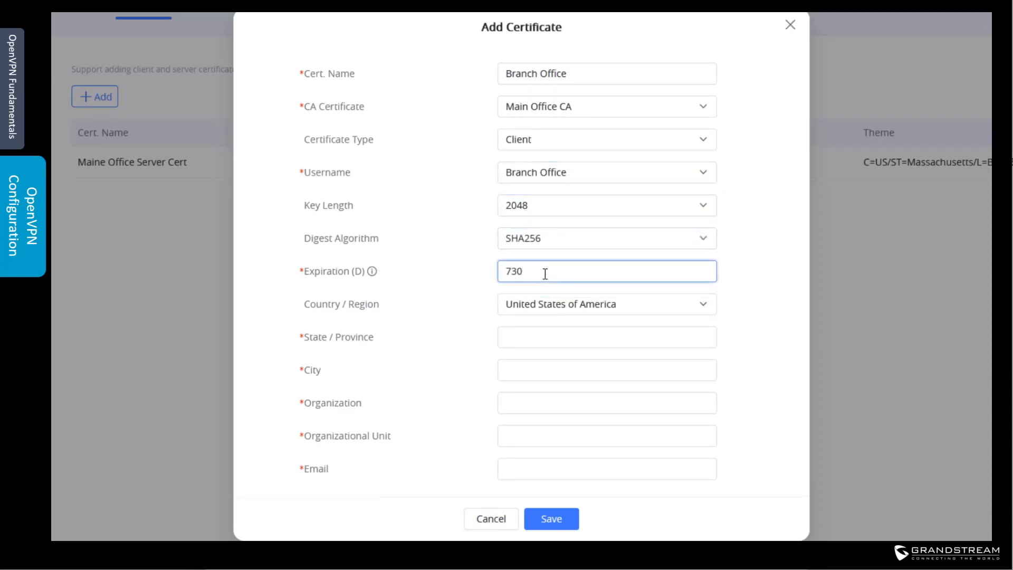
Step: Fill Massachusetts, Boston, GS, Support and a contact e-mail, then save the certificate
{"action": "left_click", "coordinate": [549, 334]}
{"action": "type", "text": "Massachusetts"}
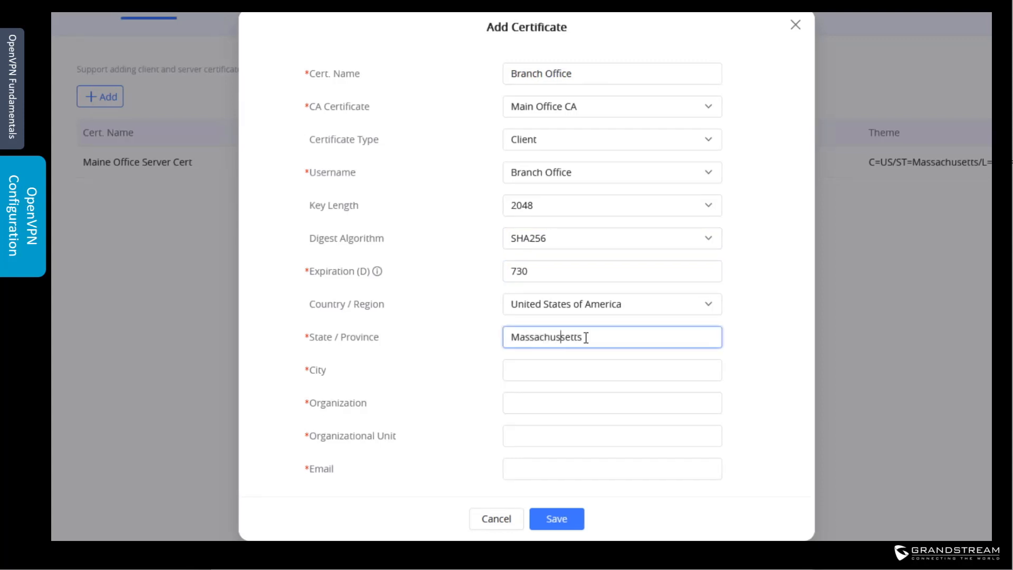
{"action": "left_click", "coordinate": [597, 362]}
{"action": "type", "text": "Boston"}
{"action": "left_click", "coordinate": [565, 405]}
{"action": "type", "text": "GS"}
{"action": "left_click", "coordinate": [572, 435]}
{"action": "type", "text": "Support"}
{"action": "left_click", "coordinate": [580, 468]}
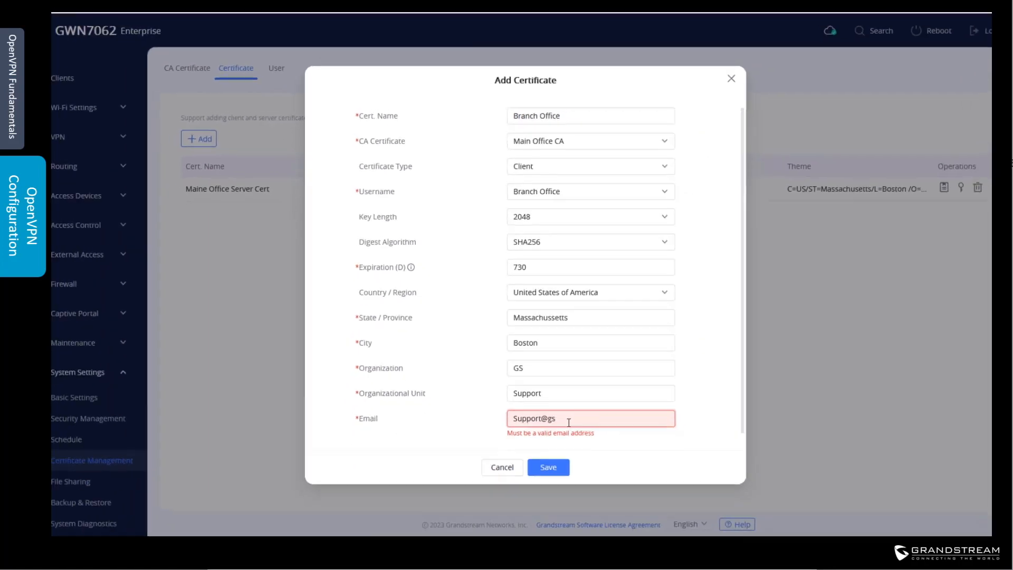
{"action": "left_click", "coordinate": [543, 472]}
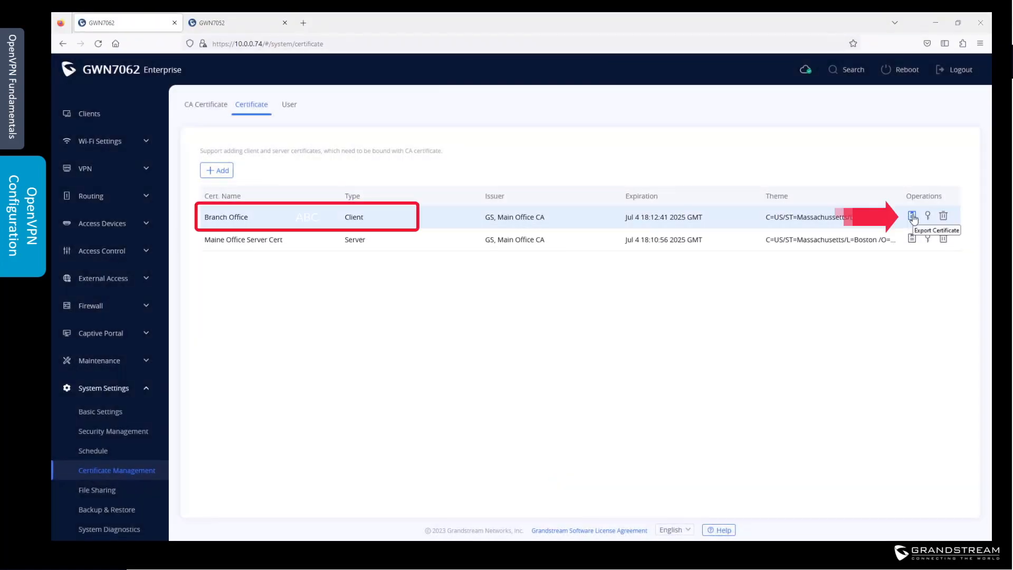
Step: Download the Branch Office .crt and .key files and the Main Office CA's ca0.crt
{"action": "left_click", "coordinate": [912, 217]}
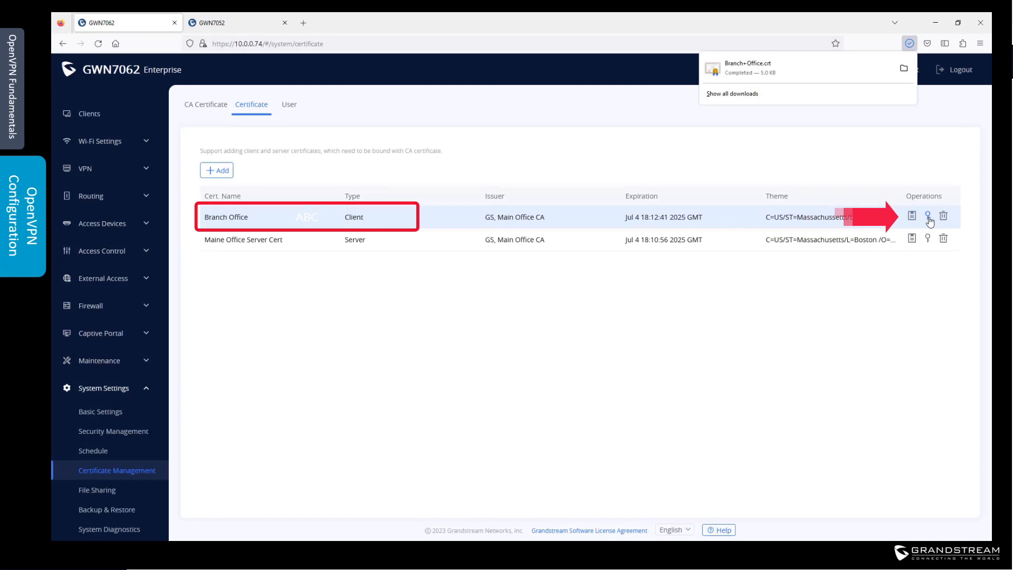
{"action": "left_click", "coordinate": [928, 217]}
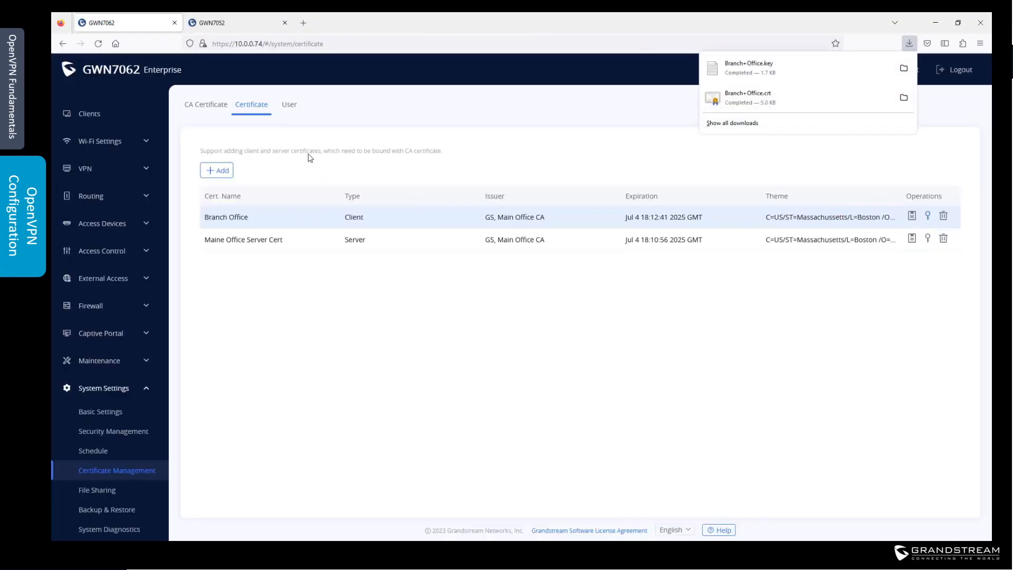
{"action": "left_click", "coordinate": [206, 109]}
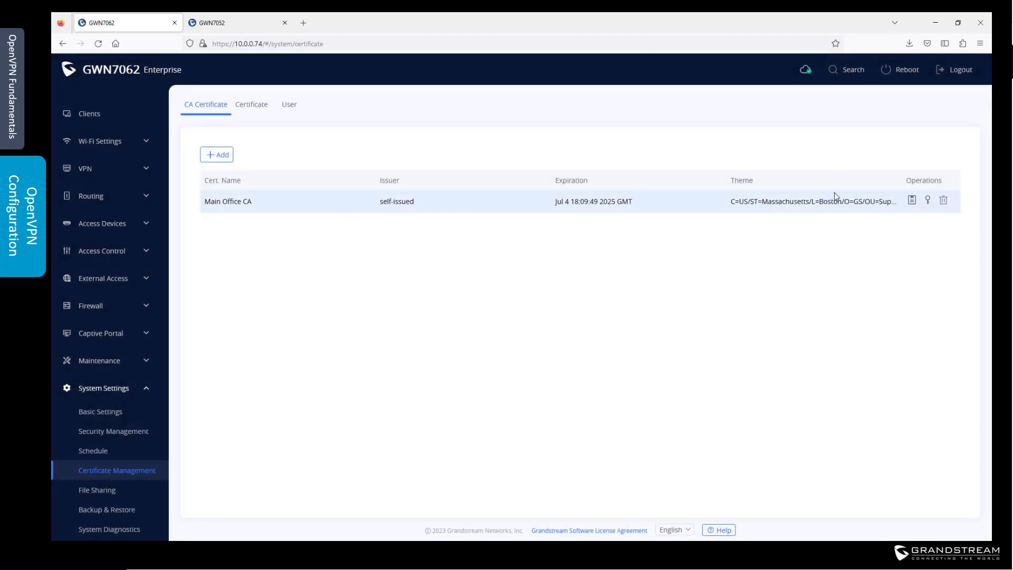
{"action": "left_click", "coordinate": [913, 203]}
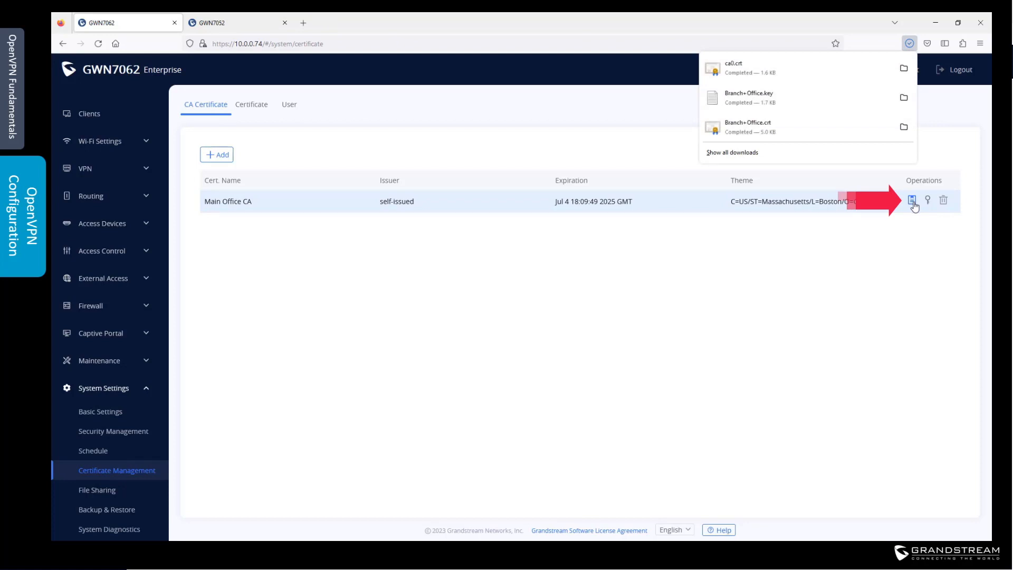
{"action": "left_click", "coordinate": [647, 368]}
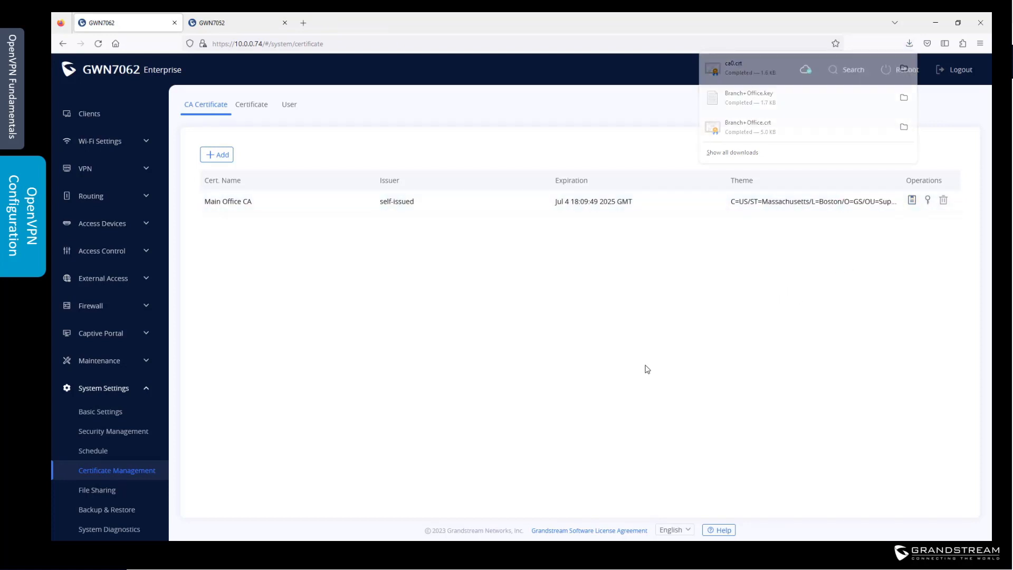
{"action": "left_click", "coordinate": [83, 169]}
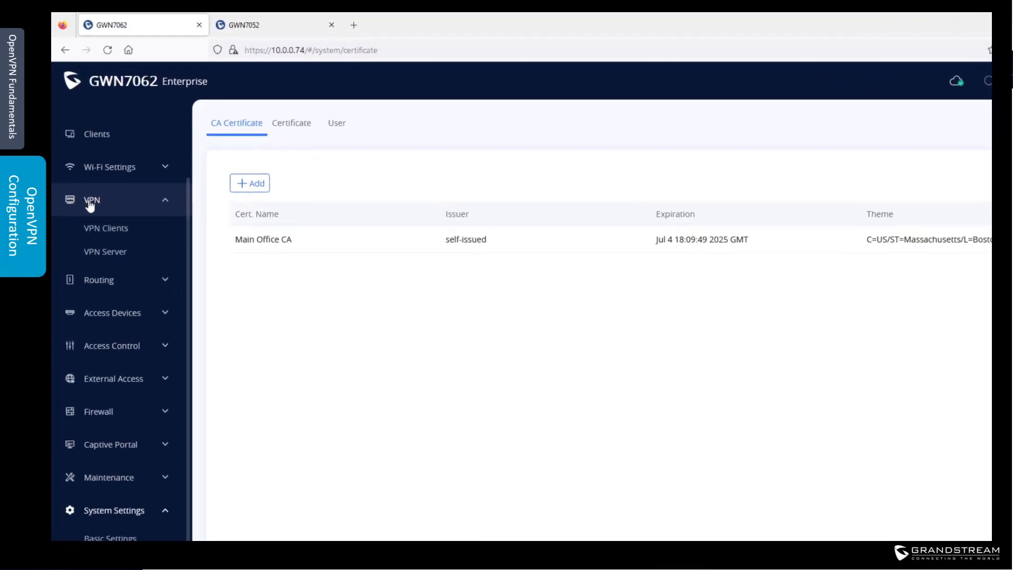
Step: Turn the OpenVPN server on as MainOffice in SSL mode, with Default LAN (VLAN) ticked
{"action": "left_click", "coordinate": [108, 255]}
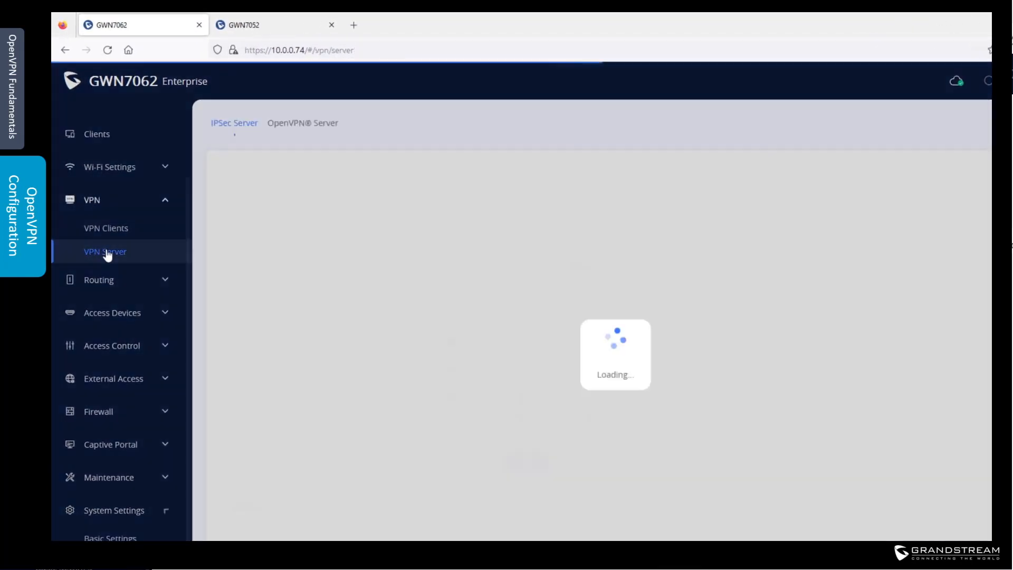
{"action": "left_click", "coordinate": [316, 123]}
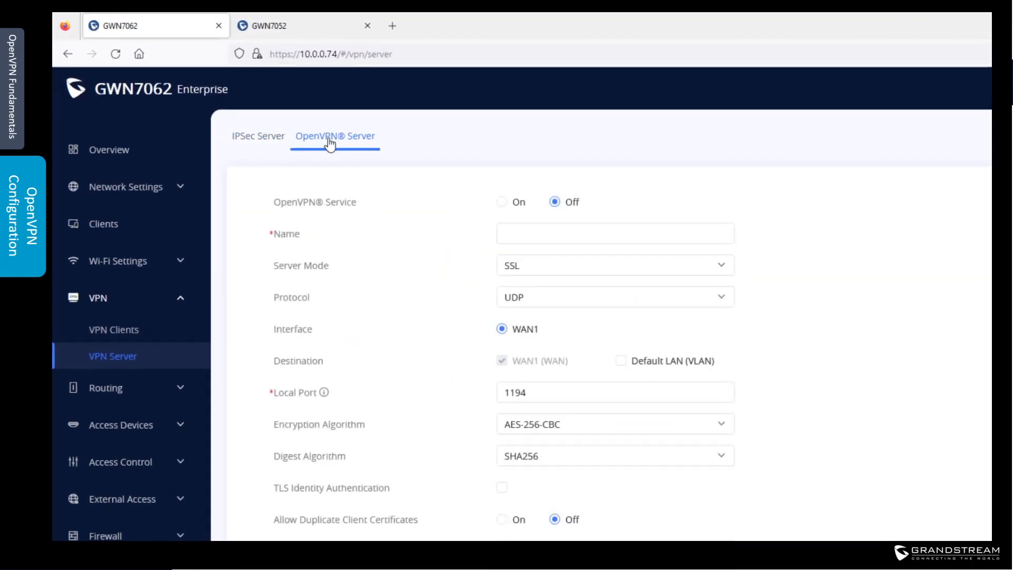
{"action": "left_click", "coordinate": [502, 203]}
{"action": "left_click", "coordinate": [563, 230]}
{"action": "type", "text": "MainOffice"}
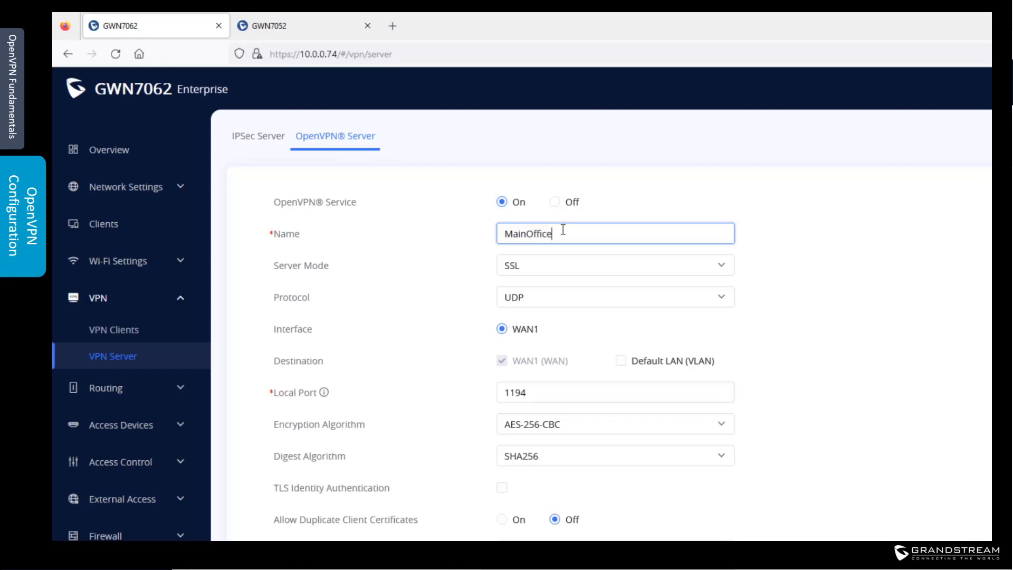
{"action": "left_click", "coordinate": [544, 272]}
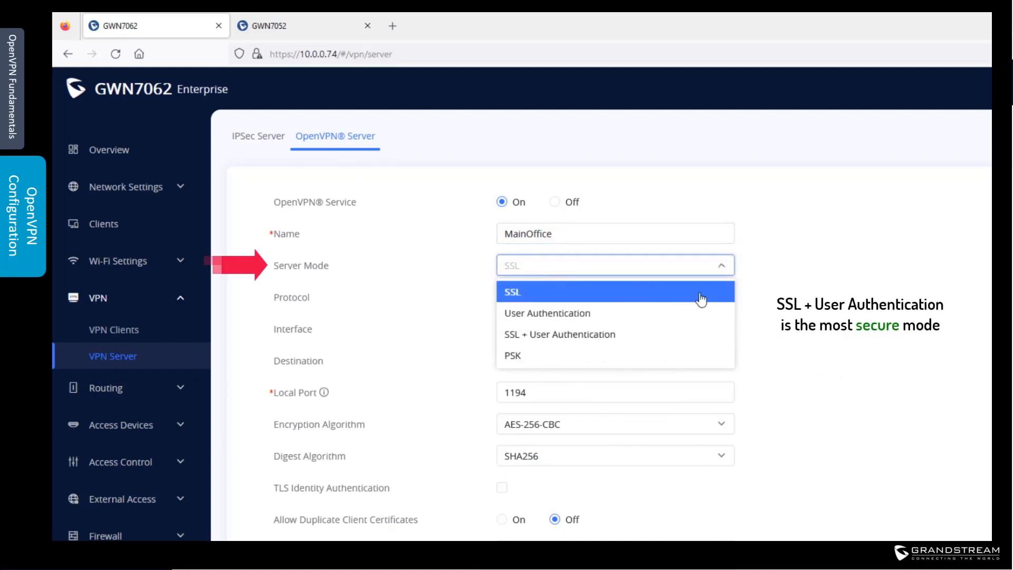
{"action": "left_click", "coordinate": [649, 292]}
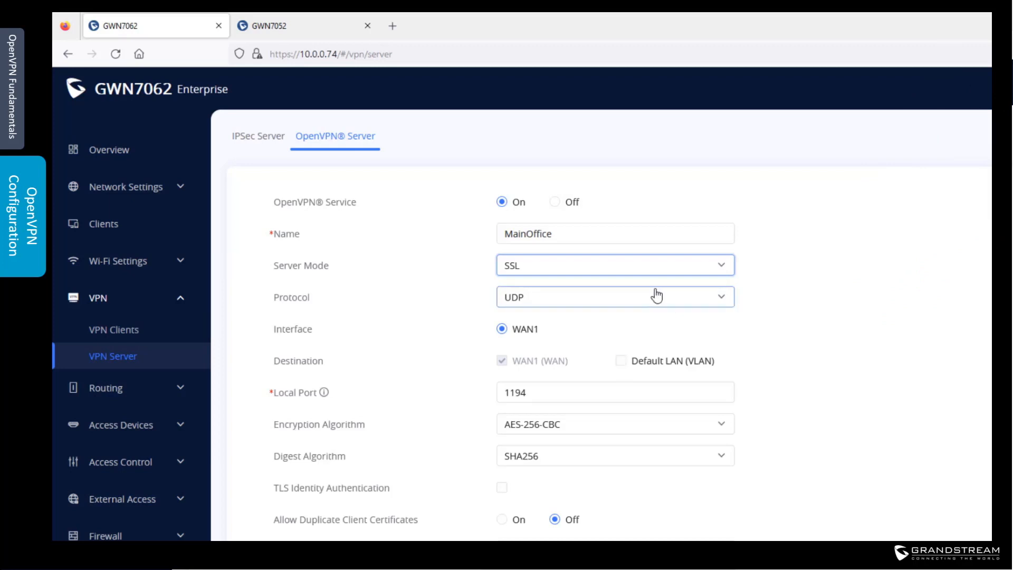
{"action": "left_click", "coordinate": [621, 361]}
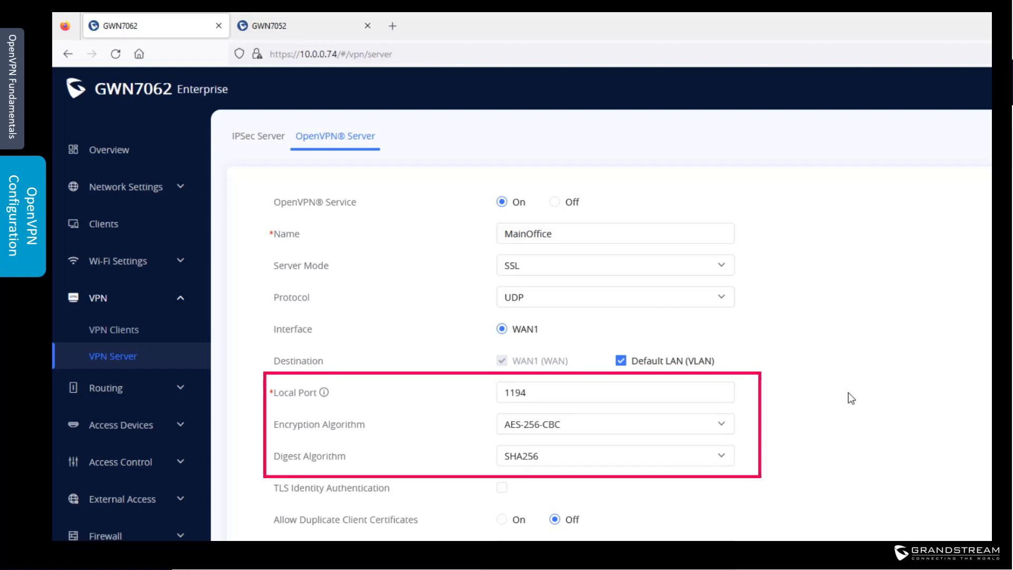
Step: Select Main Office CA and Maine Office Server Cert for the OpenVPN server
{"action": "scroll", "coordinate": [851, 398], "scroll_direction": "down", "scroll_amount": 3}
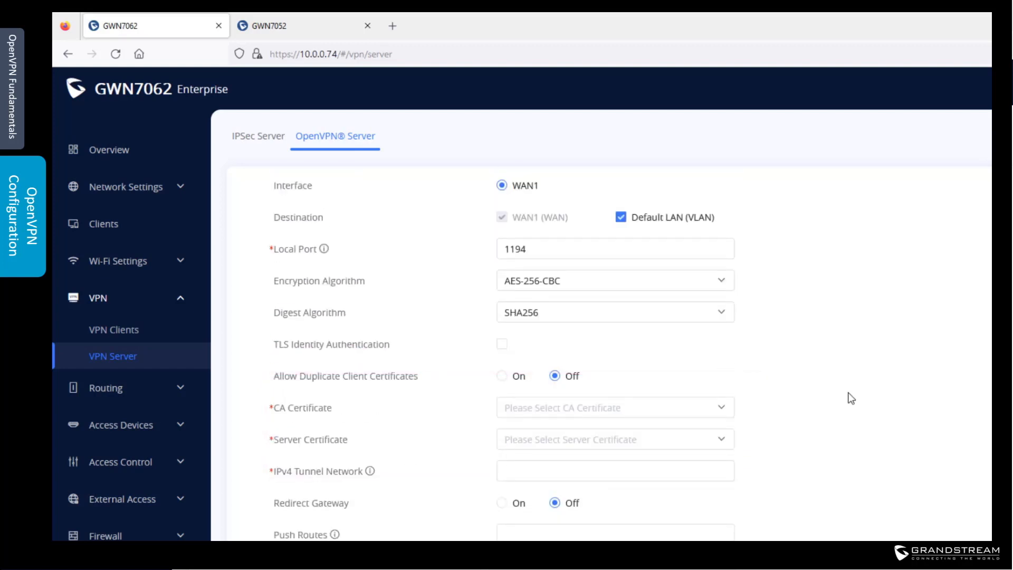
{"action": "left_click", "coordinate": [635, 409]}
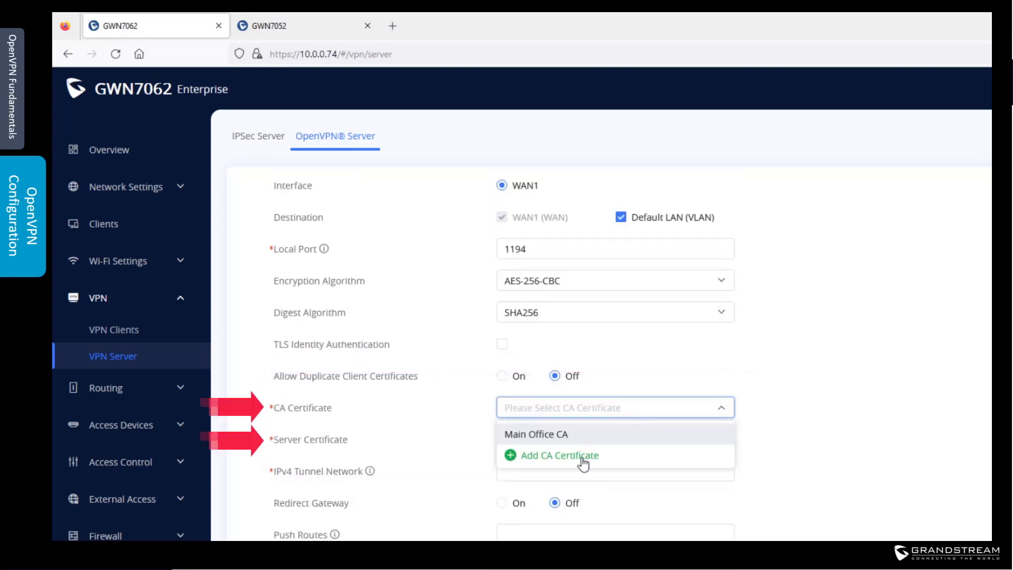
{"action": "left_click", "coordinate": [566, 435]}
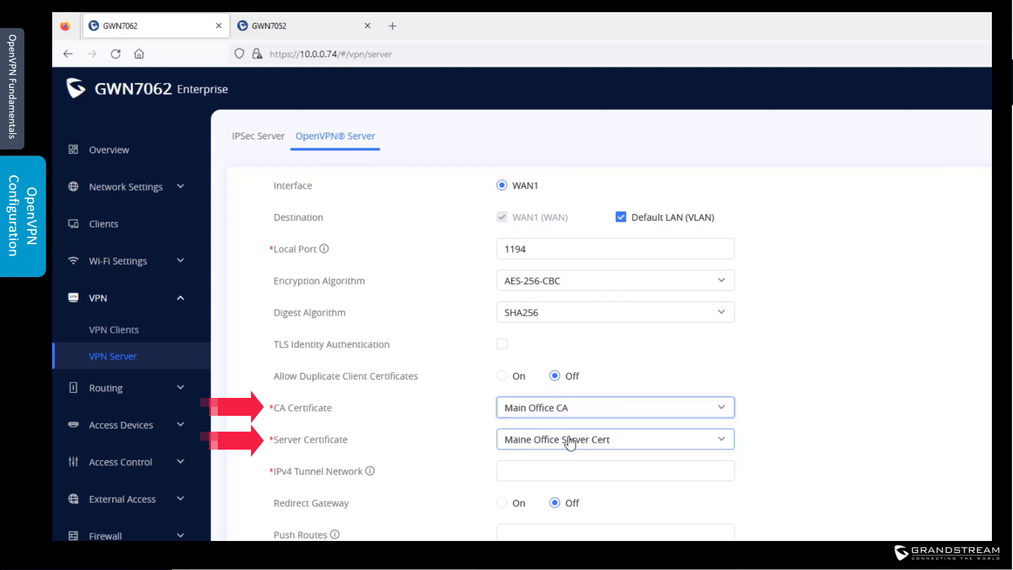
{"action": "left_click", "coordinate": [602, 445]}
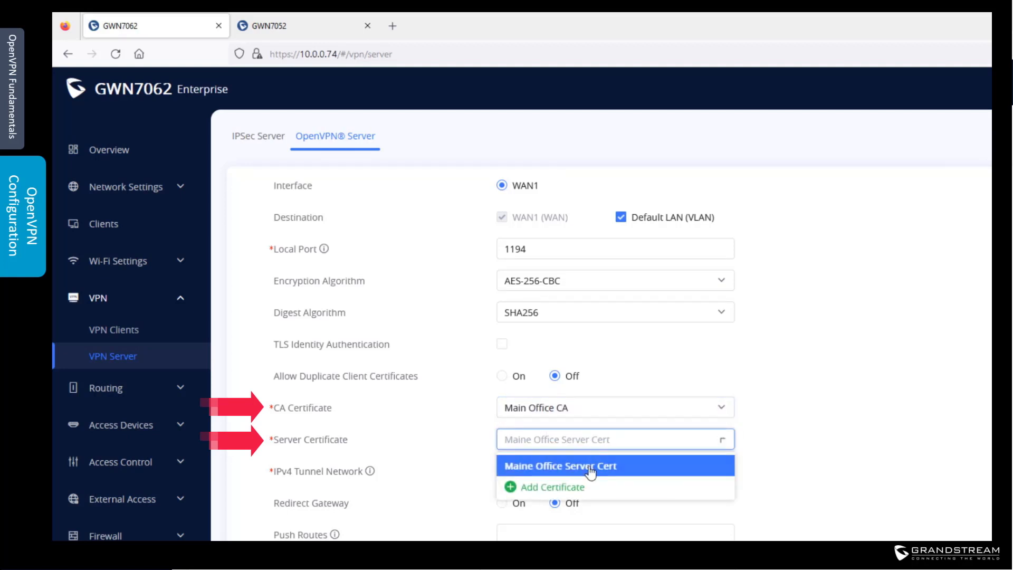
{"action": "left_click", "coordinate": [591, 472]}
Step: Set tunnel network 10.20.20.0/24 and push route 192.168.80.0/24, then save the server
{"action": "left_click", "coordinate": [614, 472]}
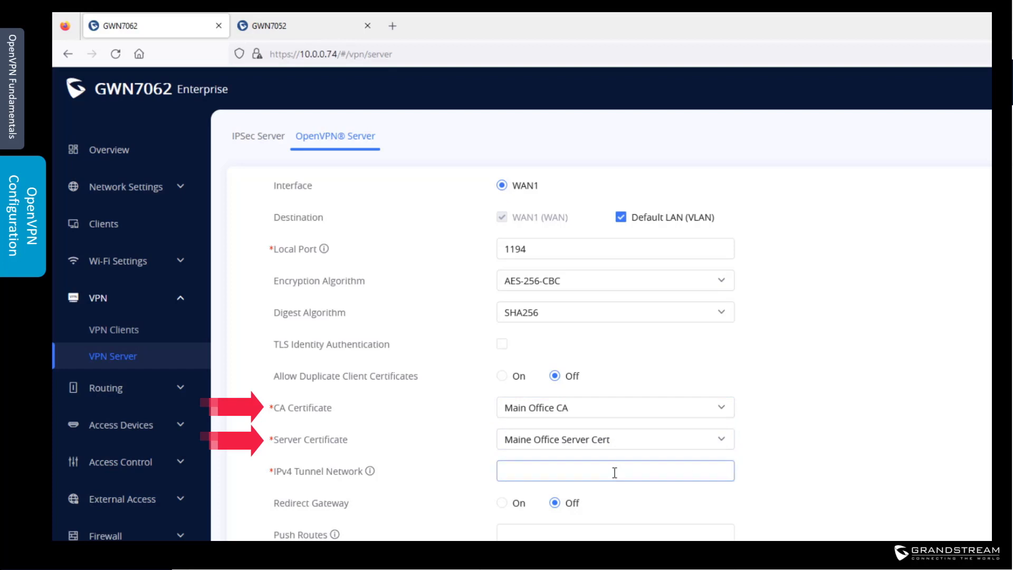
{"action": "type", "text": "10.0."}
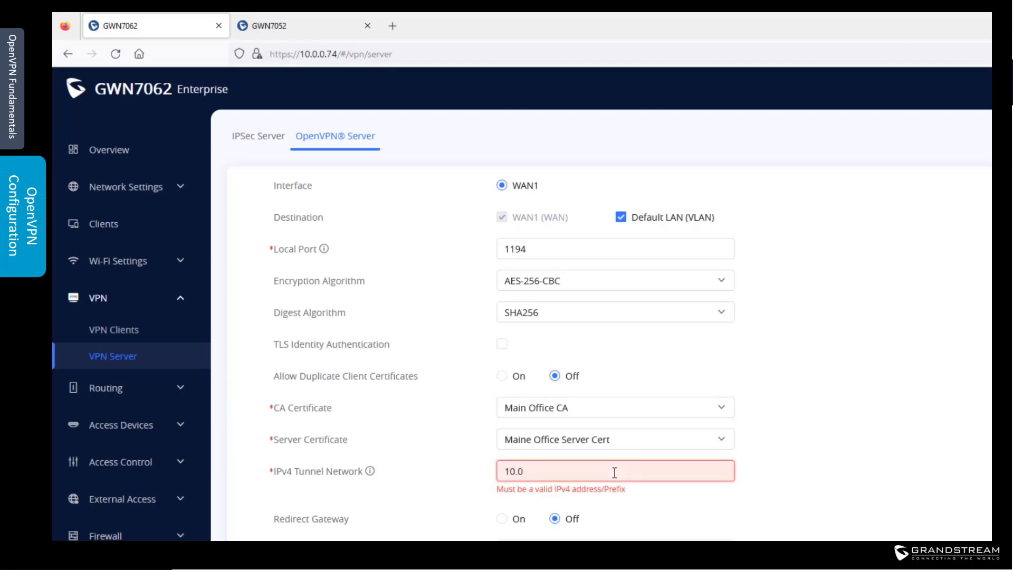
{"action": "key", "text": "BackSpace"}
{"action": "type", "text": "20.20.0/24"}
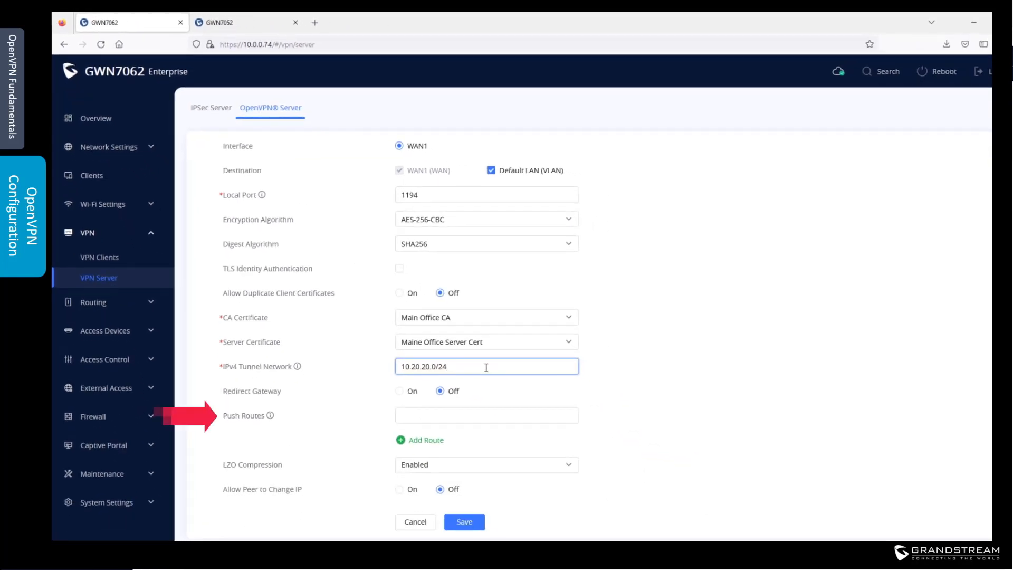
{"action": "left_click", "coordinate": [479, 415]}
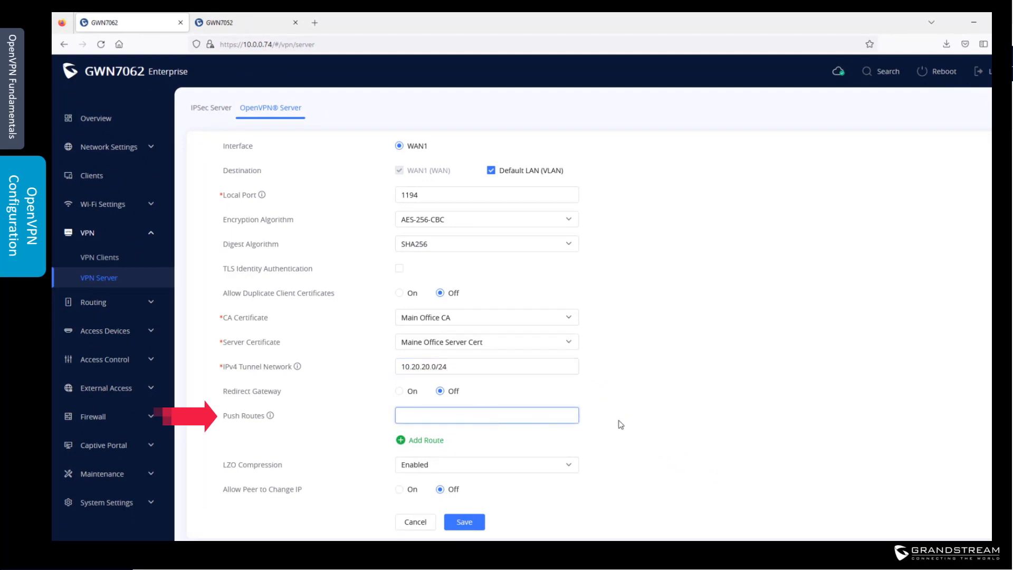
{"action": "type", "text": "192.168.80.0/24"}
{"action": "left_click", "coordinate": [464, 521]}
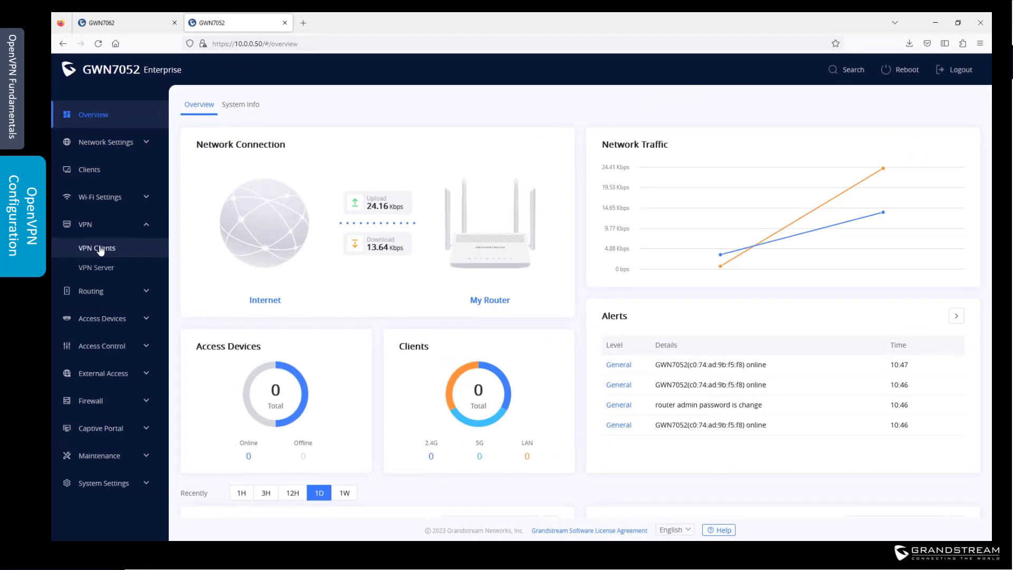
Step: Add a VPN client named BranchOffice with connection type OpenVPN on the GWN7052
{"action": "left_click", "coordinate": [100, 249]}
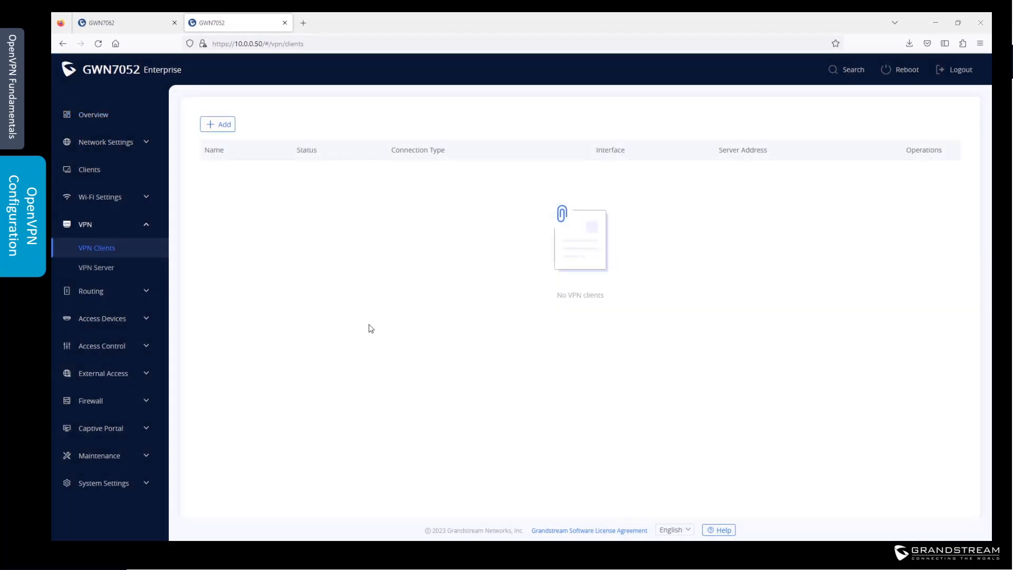
{"action": "left_click", "coordinate": [222, 127]}
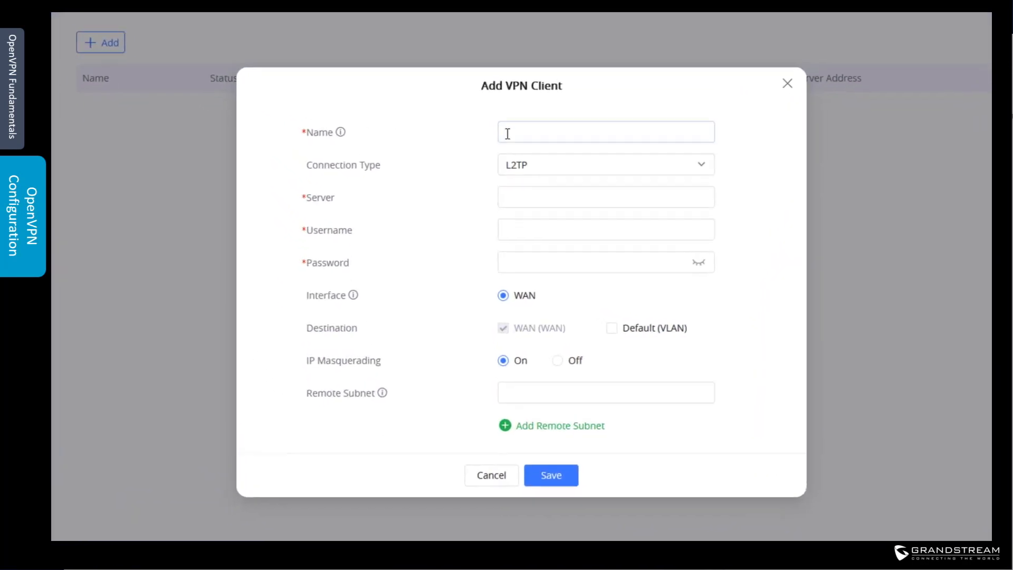
{"action": "left_click", "coordinate": [508, 135]}
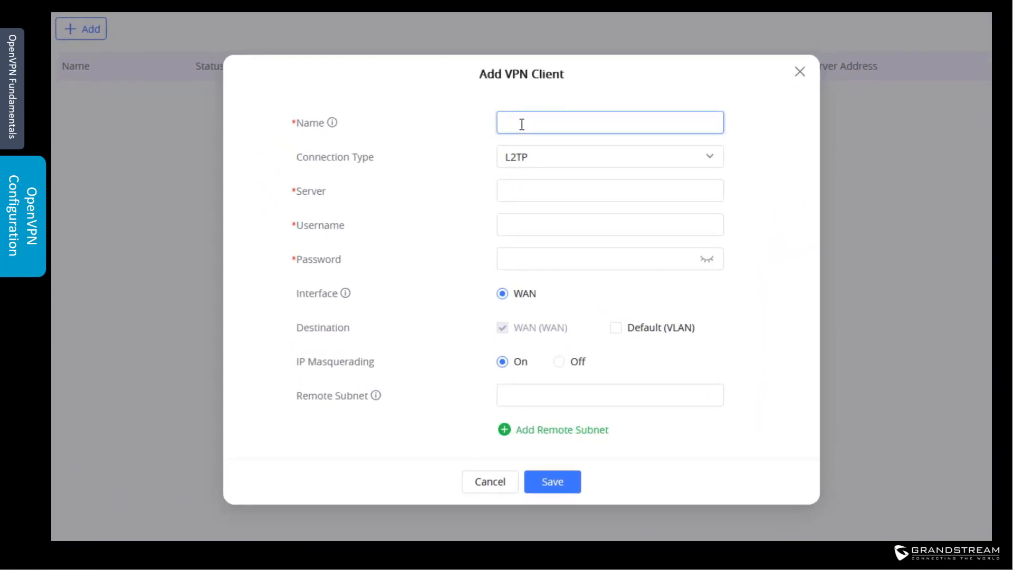
{"action": "type", "text": "BranchOffice"}
{"action": "left_click", "coordinate": [538, 156]}
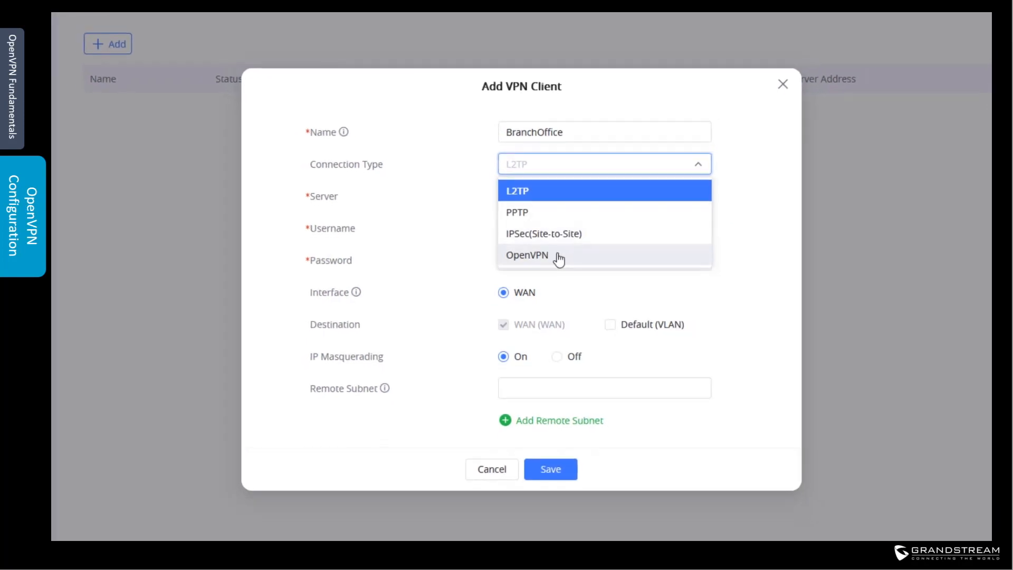
{"action": "left_click", "coordinate": [560, 258]}
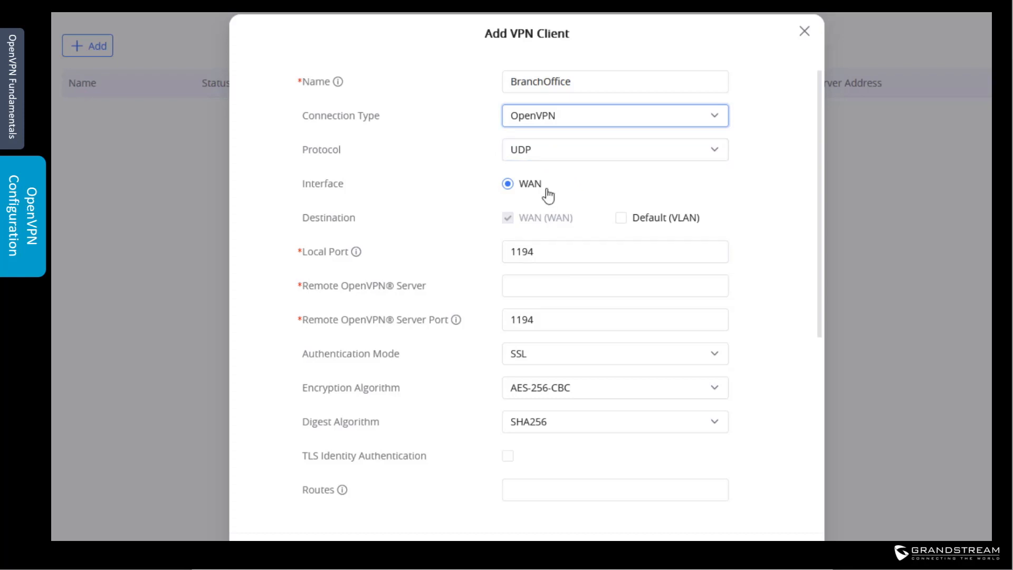
Step: Tick Default (VLAN) as destination and set the remote OpenVPN server to 10.0.0.74
{"action": "left_click", "coordinate": [622, 223]}
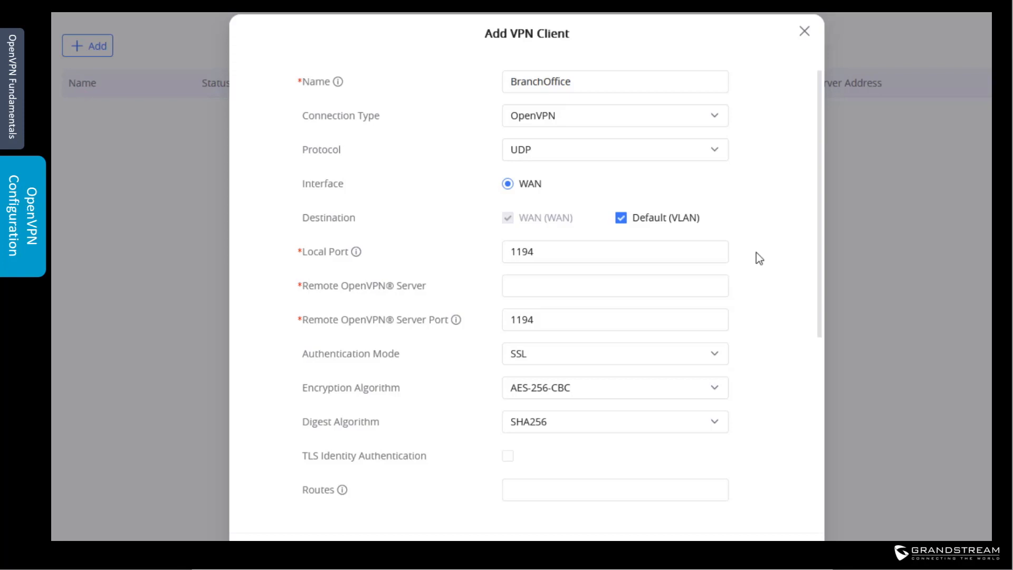
{"action": "left_click", "coordinate": [635, 287]}
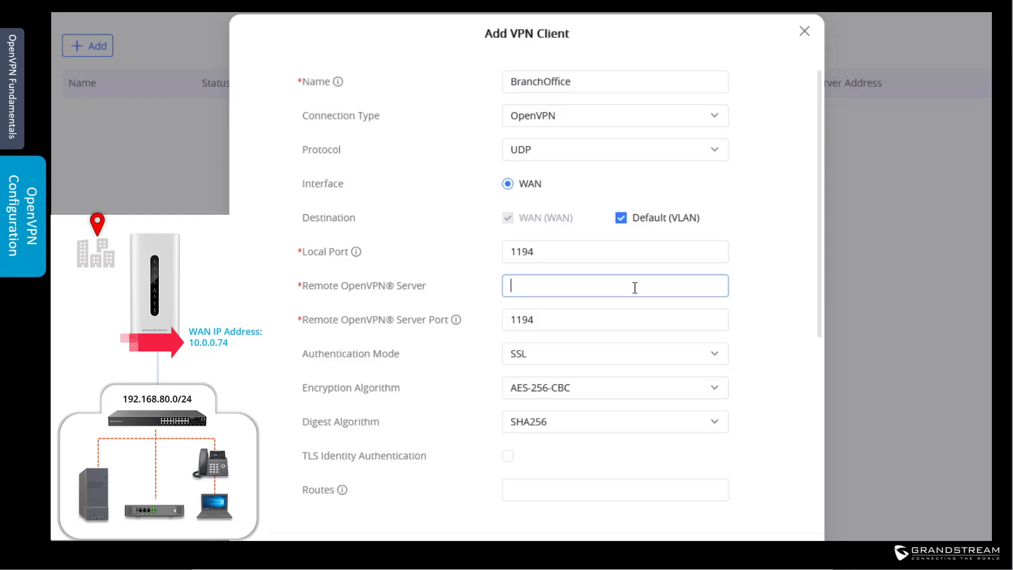
{"action": "type", "text": "10.0.0.74"}
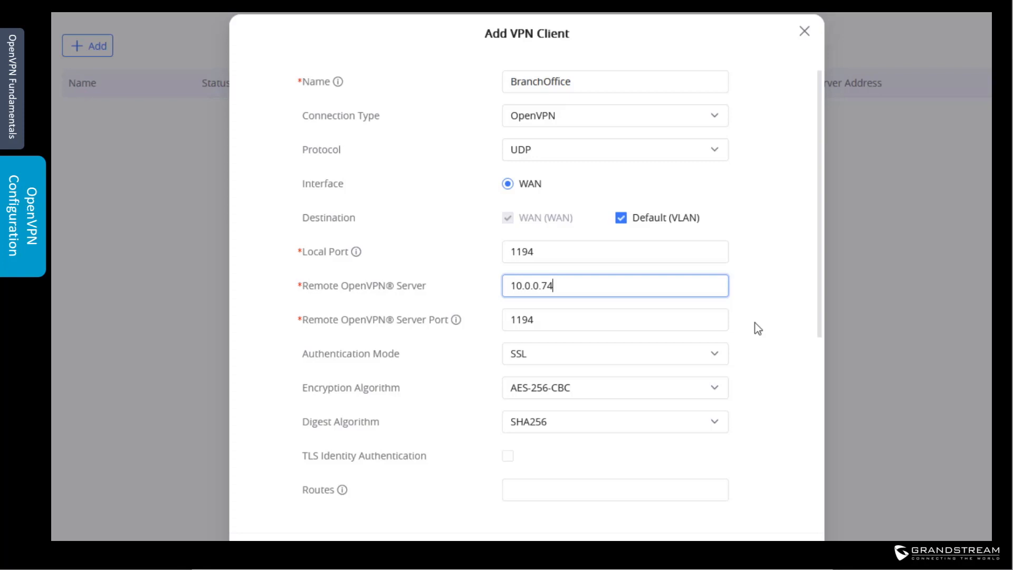
Step: Enter 192.168.80.0/24 in the BranchOffice client's Routes field
{"action": "scroll", "coordinate": [758, 328], "scroll_direction": "down", "scroll_amount": 5}
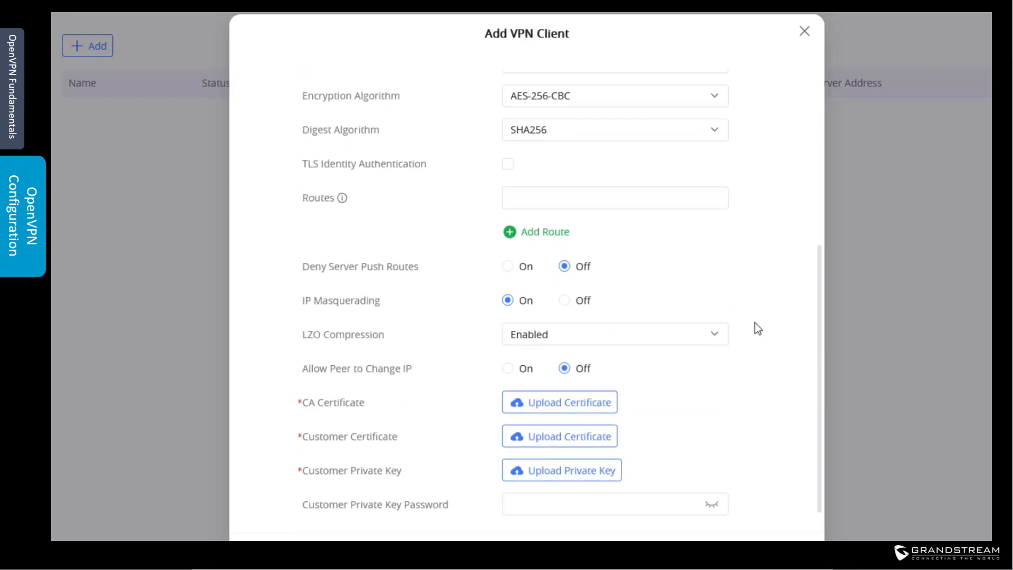
{"action": "left_click", "coordinate": [665, 196]}
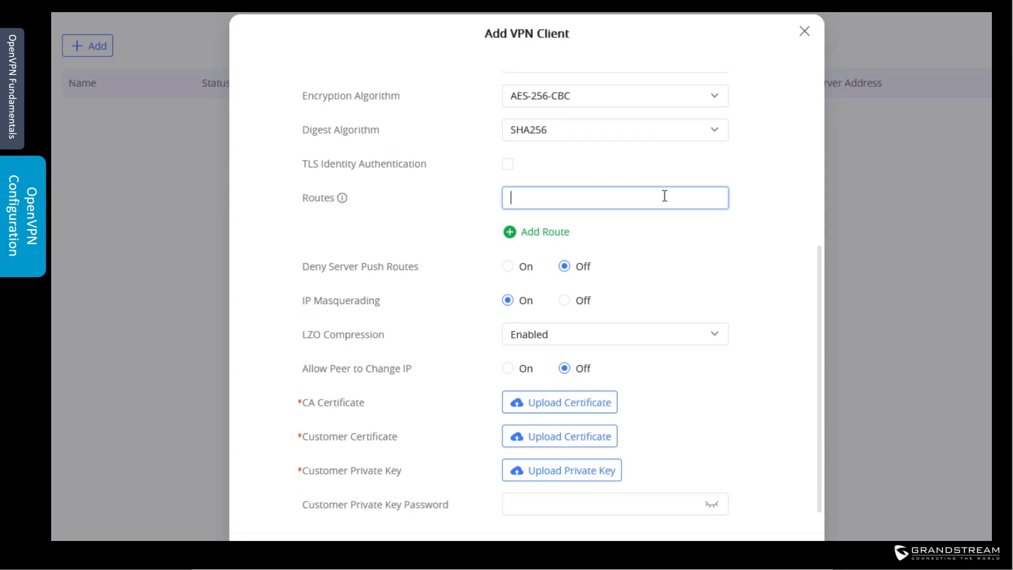
{"action": "type", "text": "192"}
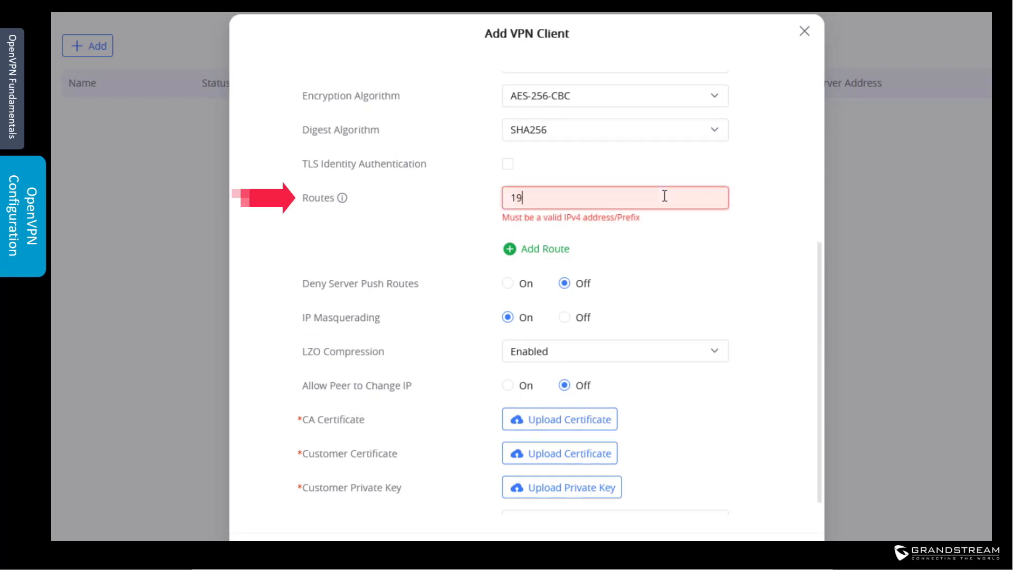
{"action": "type", "text": ".168.80.0/24"}
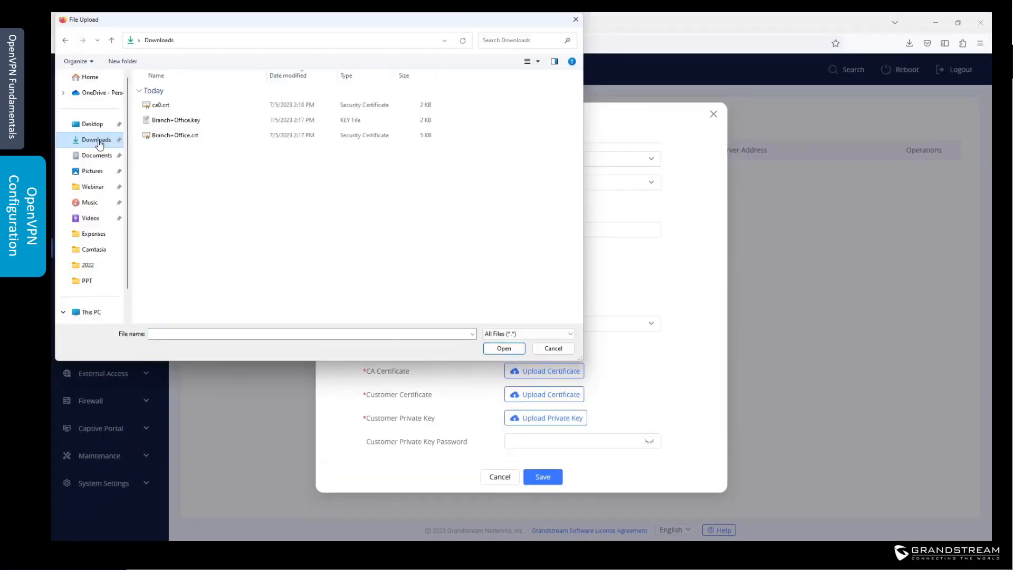
Step: Upload ca0.crt, Branch+Office.crt and Branch+Office.key to the BranchOffice client and save it
{"action": "left_click", "coordinate": [159, 104]}
{"action": "left_click", "coordinate": [504, 349]}
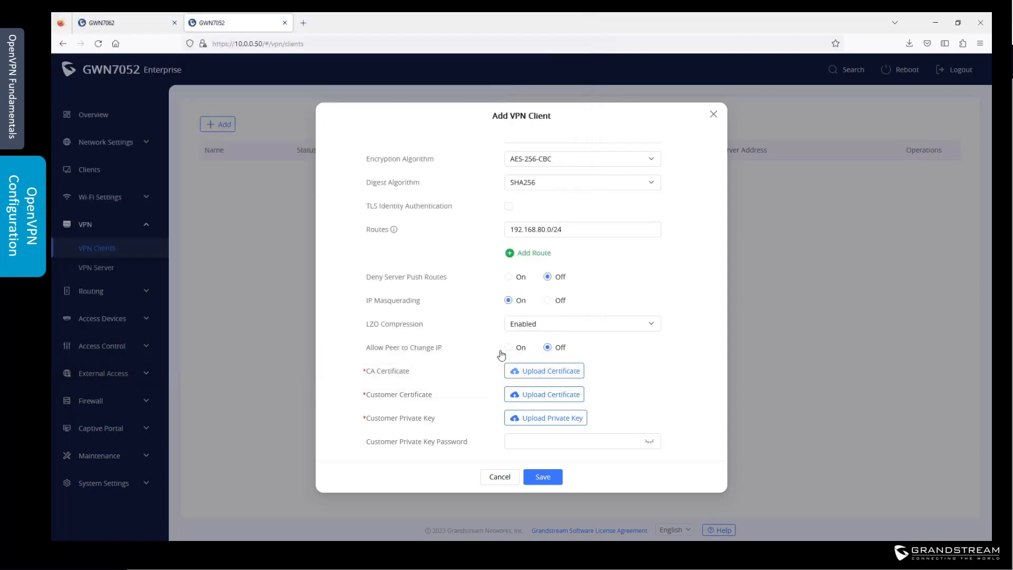
{"action": "left_click", "coordinate": [548, 397]}
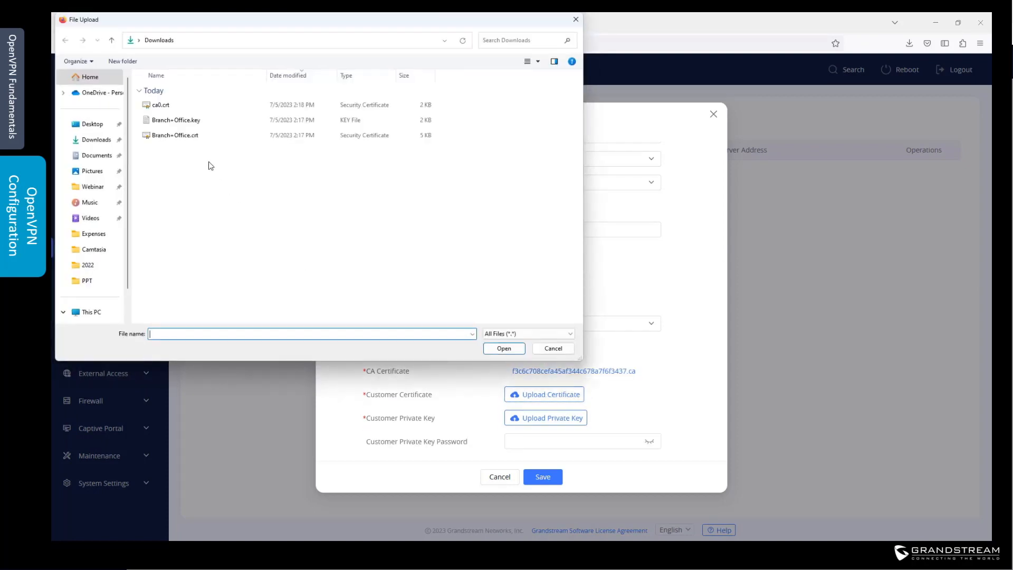
{"action": "left_click", "coordinate": [182, 135]}
{"action": "left_click", "coordinate": [504, 348]}
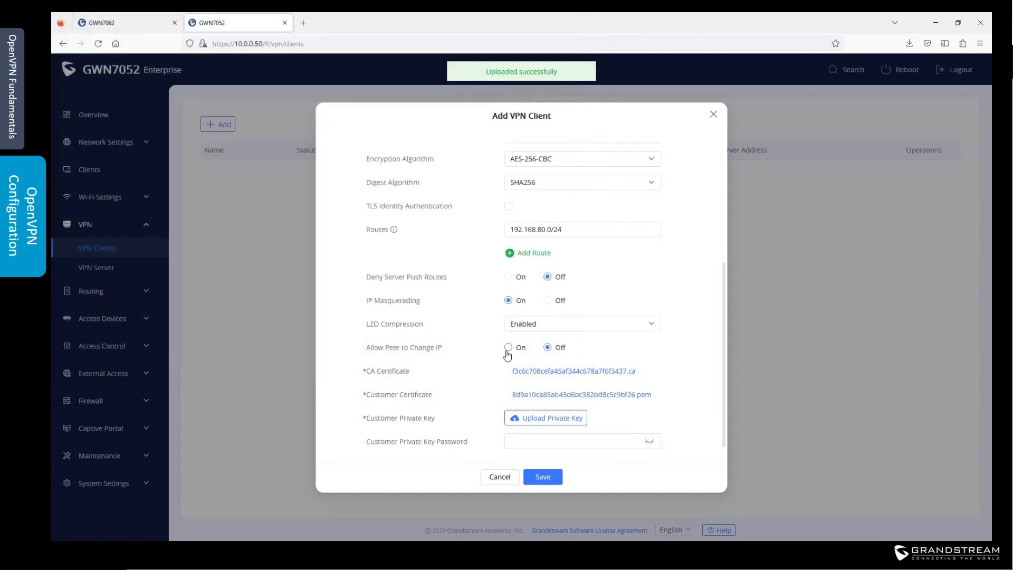
{"action": "left_click", "coordinate": [544, 418]}
{"action": "left_click", "coordinate": [189, 121]}
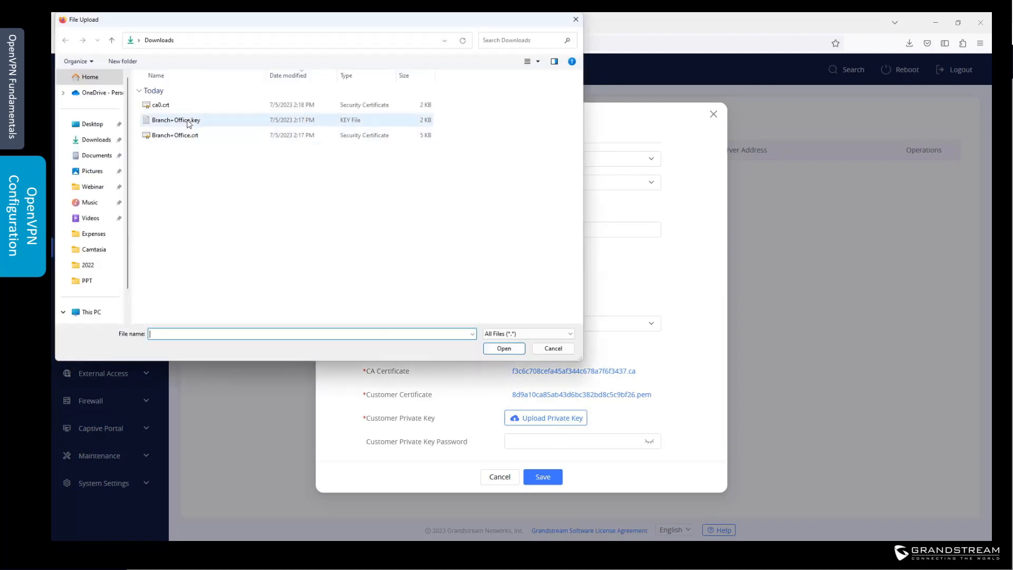
{"action": "left_click", "coordinate": [504, 348]}
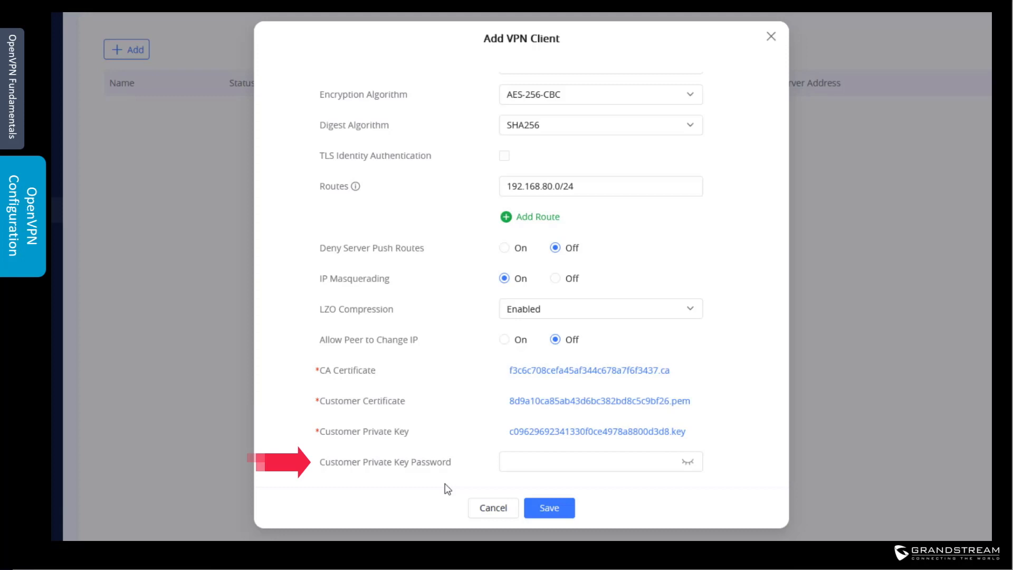
{"action": "left_click", "coordinate": [552, 511]}
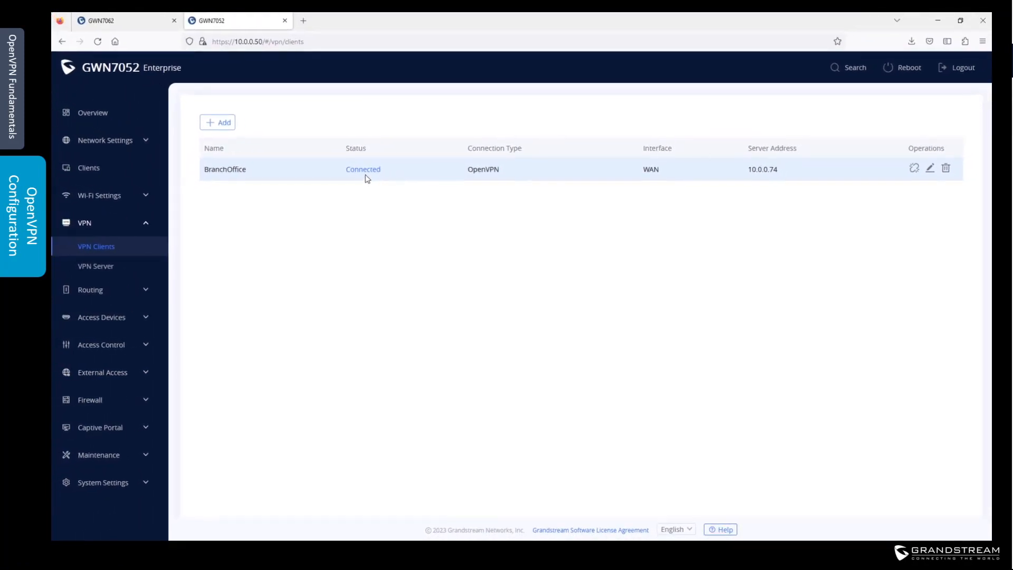
Step: Check the static routing tables on both the GWN7052 and GWN7062 for each other's subnets
{"action": "left_click", "coordinate": [92, 290]}
{"action": "left_click", "coordinate": [101, 335]}
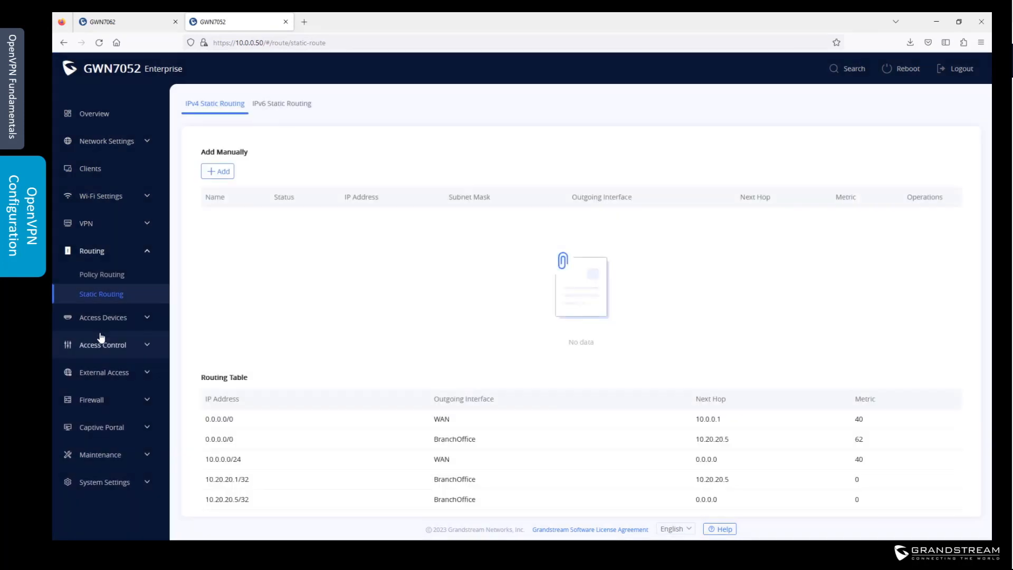
{"action": "scroll", "coordinate": [464, 463], "scroll_direction": "down", "scroll_amount": 1}
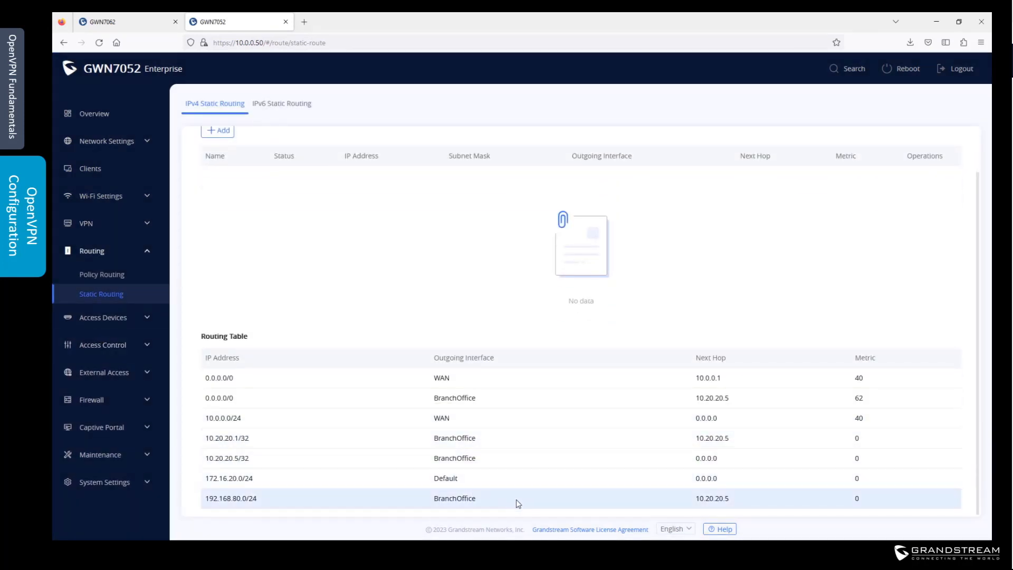
{"action": "left_click", "coordinate": [117, 23]}
{"action": "left_click", "coordinate": [108, 292]}
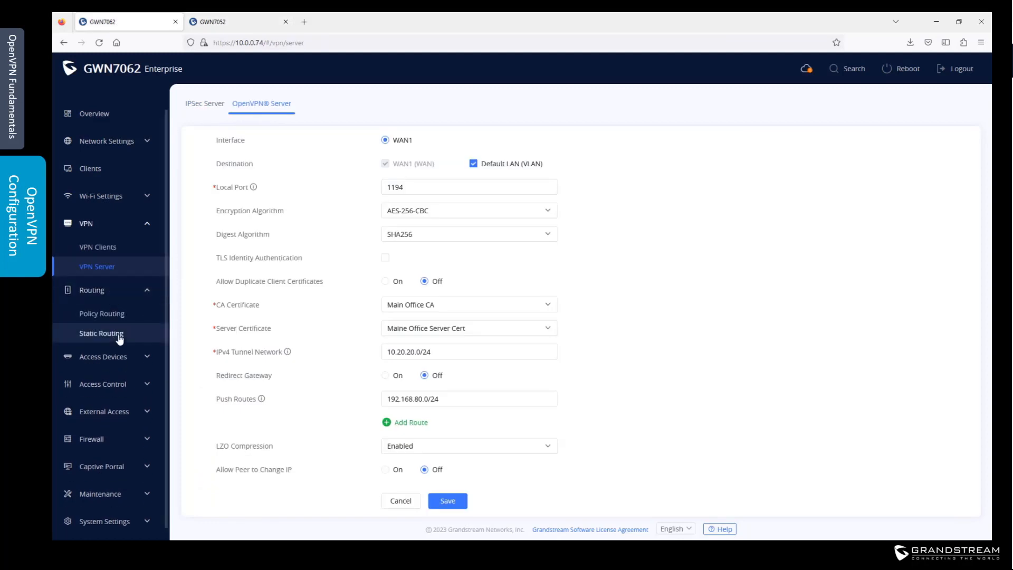
{"action": "left_click", "coordinate": [118, 336]}
{"action": "scroll", "coordinate": [287, 350], "scroll_direction": "down", "scroll_amount": 1}
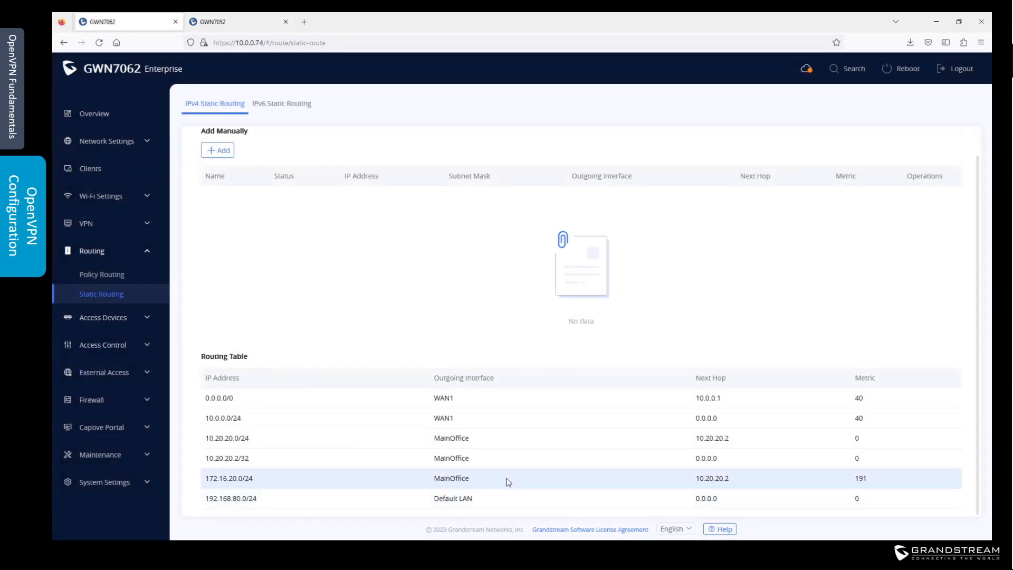
{"action": "key", "text": "ctrl+Tab"}
Step: Add BranchOffice (VPN) as a destination for the GWN7052 Default VLAN and save
{"action": "left_click", "coordinate": [135, 141]}
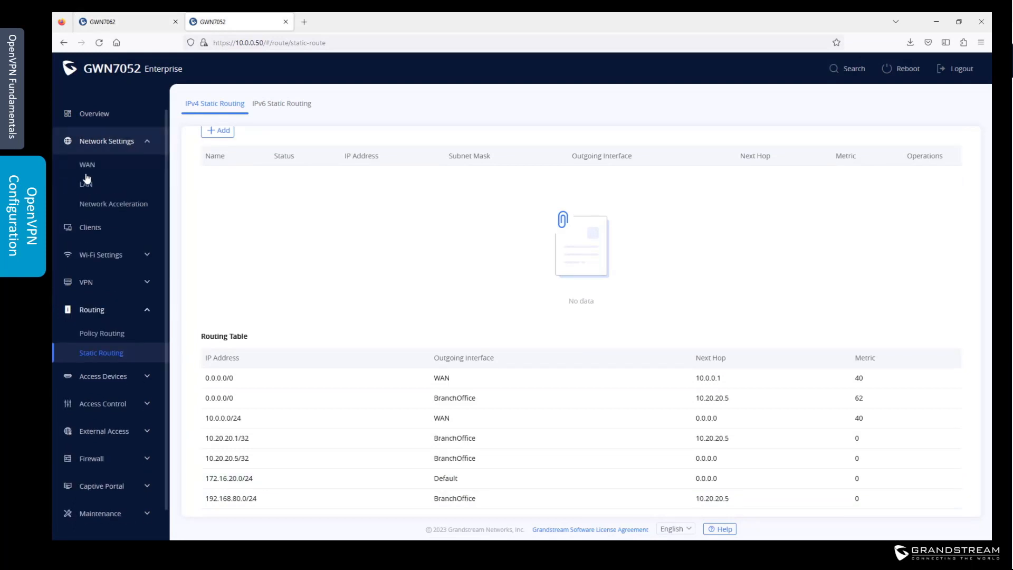
{"action": "left_click", "coordinate": [95, 187]}
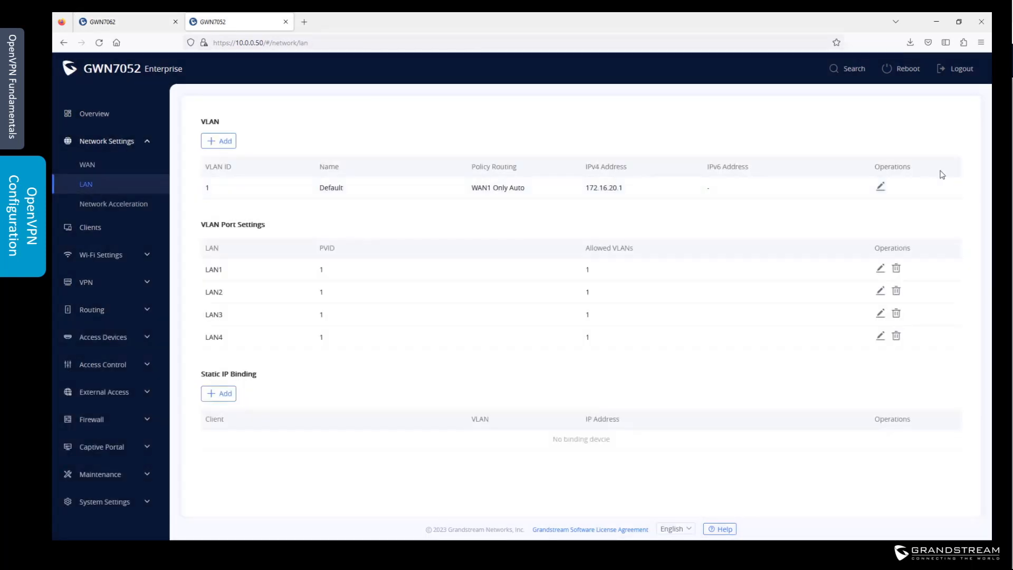
{"action": "left_click", "coordinate": [881, 188]}
{"action": "left_click", "coordinate": [589, 219]}
{"action": "left_click", "coordinate": [554, 479]}
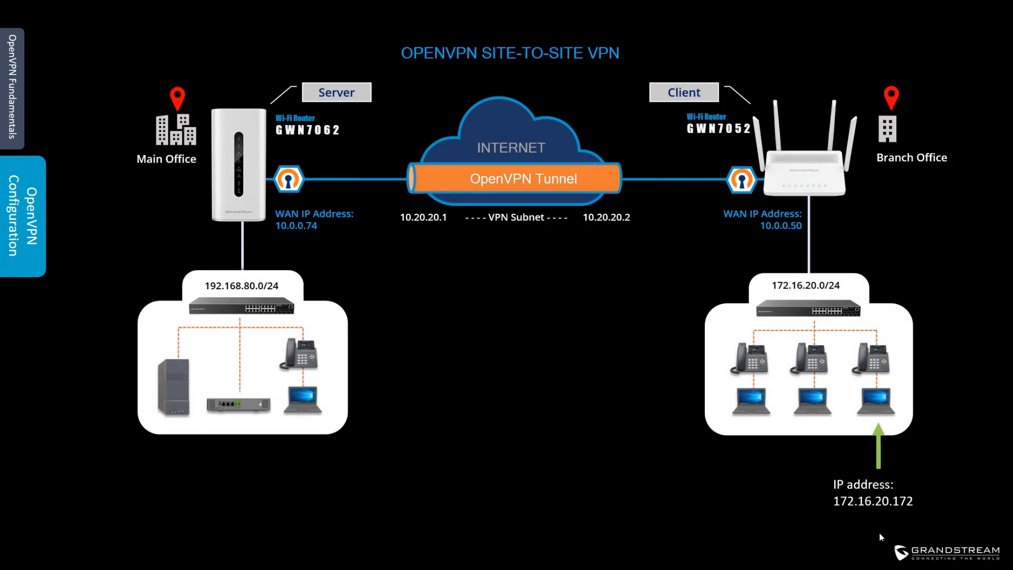
Step: Run 'ping 172.16.20.172' to reach the branch host across the tunnel
{"action": "type", "text": "ping "}
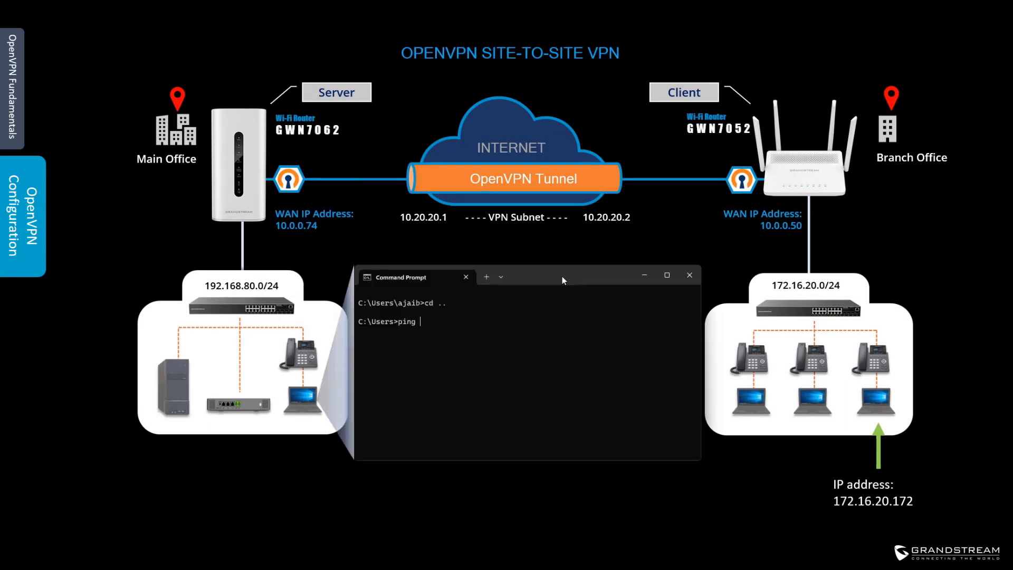
{"action": "type", "text": "172.16.20.172"}
{"action": "key", "text": "Return"}
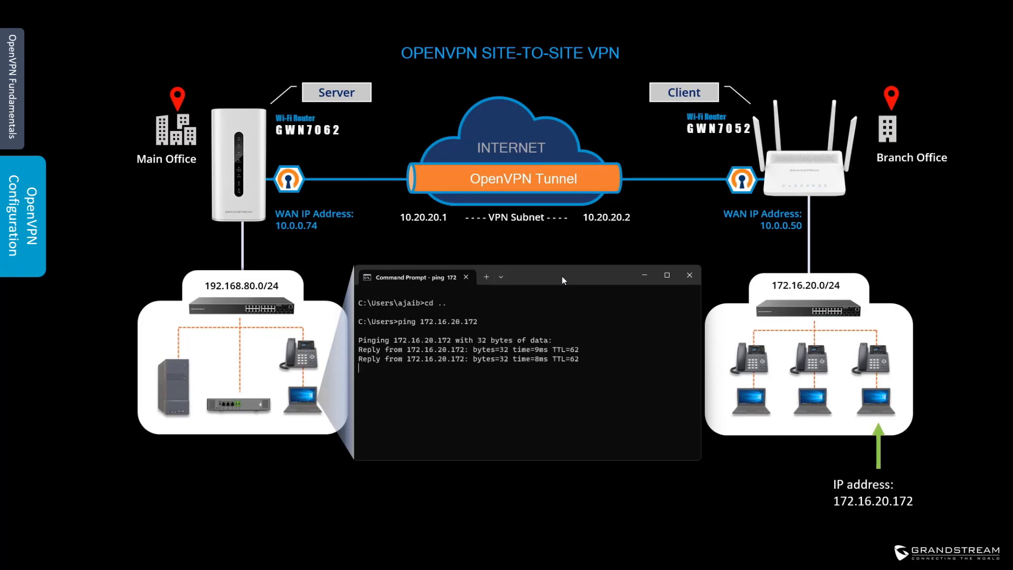